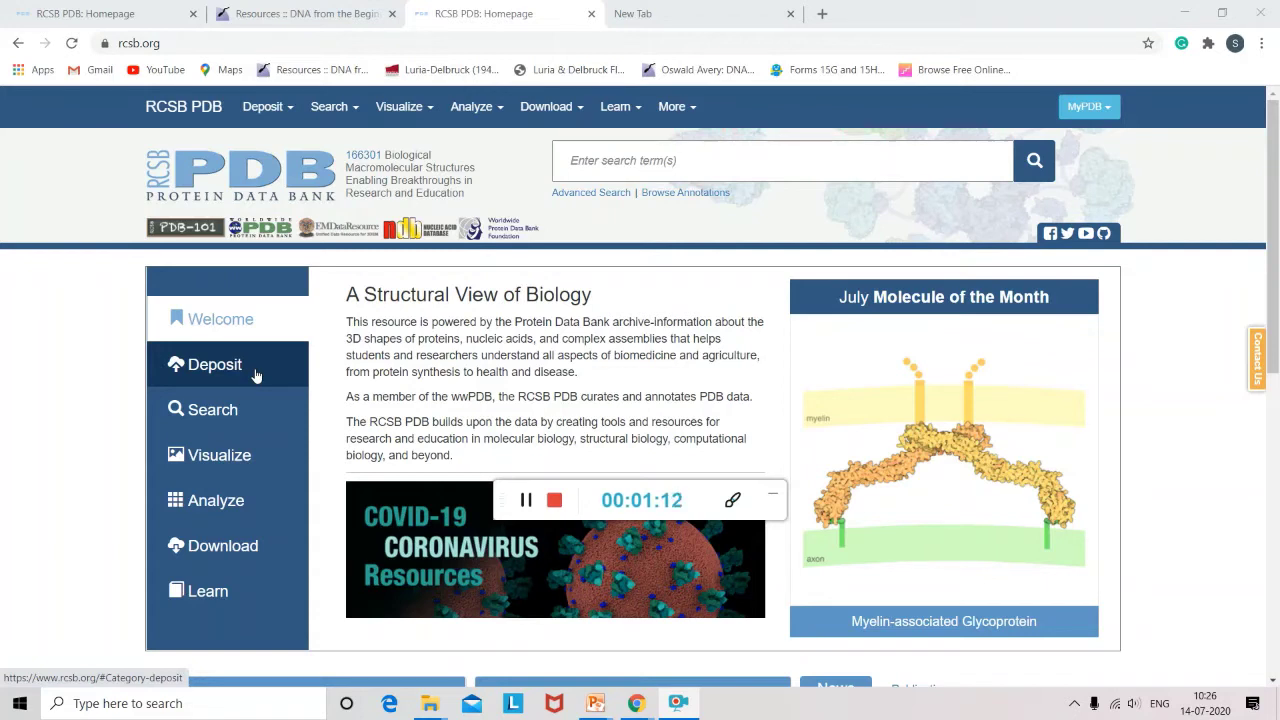
Step: Look through the Search, Visualize and Analyze sections of the home page, ending at Sequence & Structure Alignment
{"action": "left_click", "coordinate": [248, 428]}
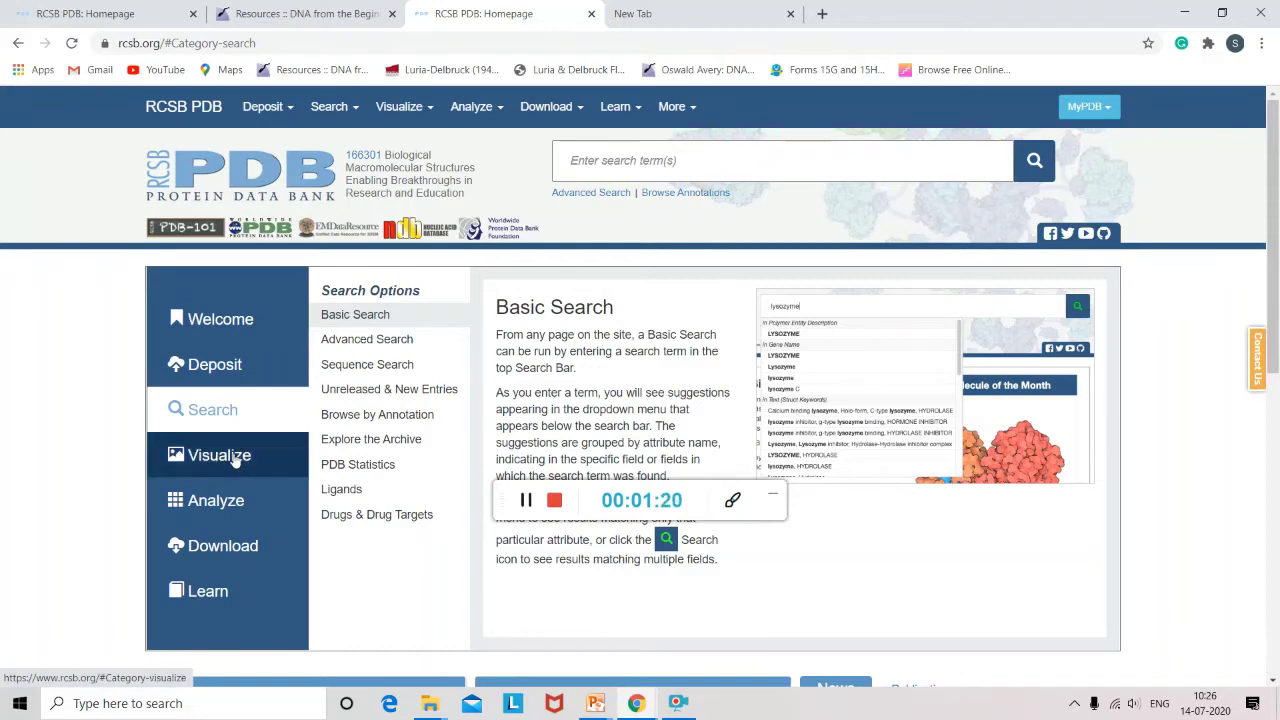
{"action": "left_click", "coordinate": [235, 458]}
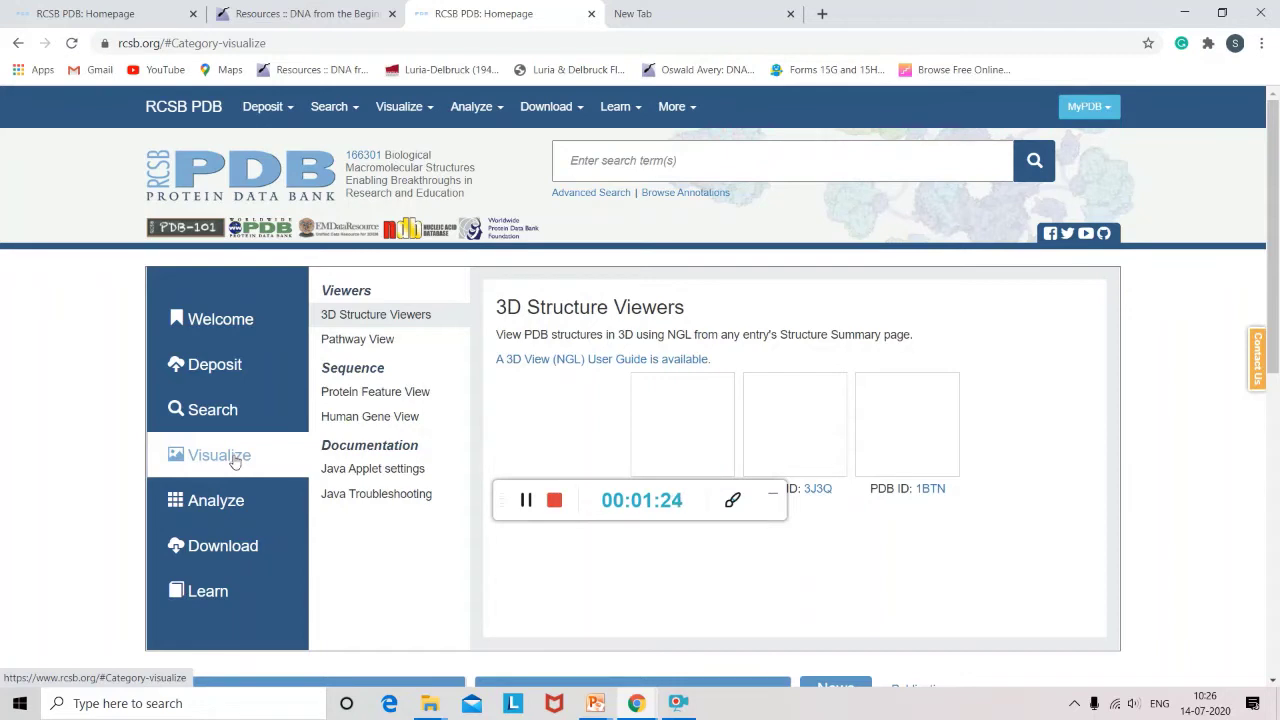
{"action": "left_click", "coordinate": [227, 500]}
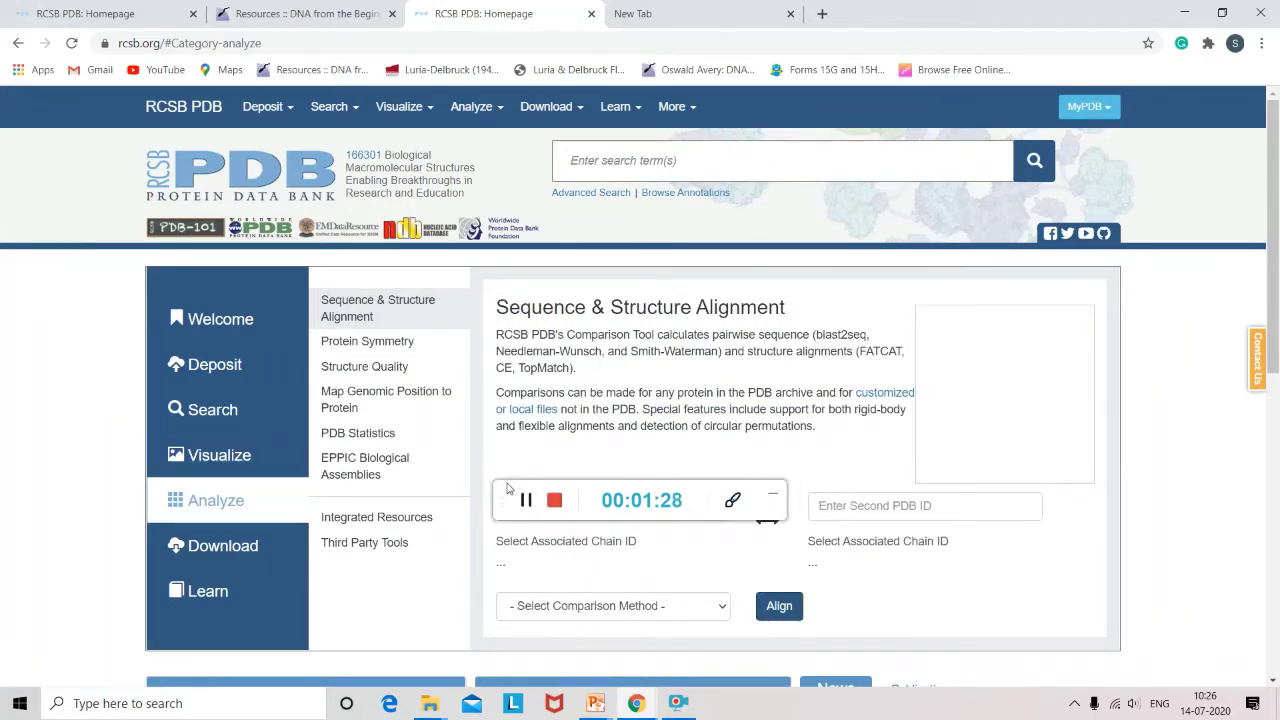
{"action": "left_click_drag", "start_coordinate": [510, 488], "coordinate": [867, 615]}
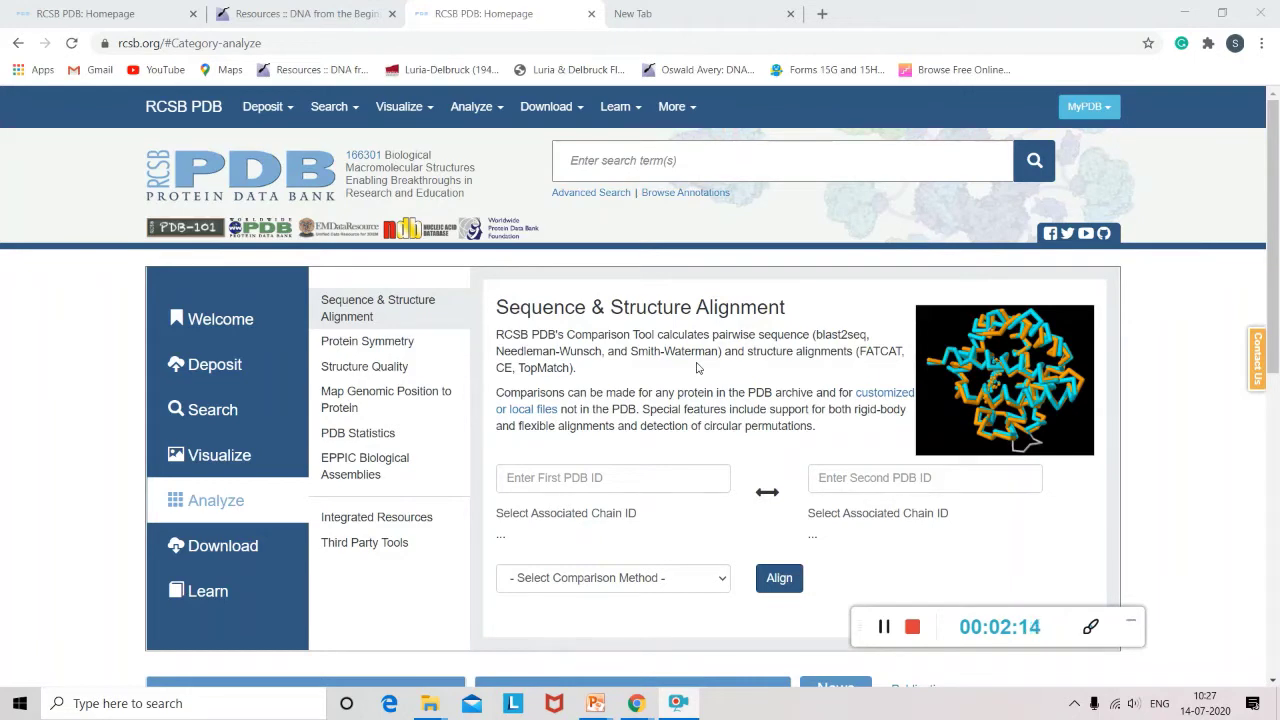
Step: View the Protein Symmetry and Structure Quality topics of the Analyze section
{"action": "left_click", "coordinate": [417, 343]}
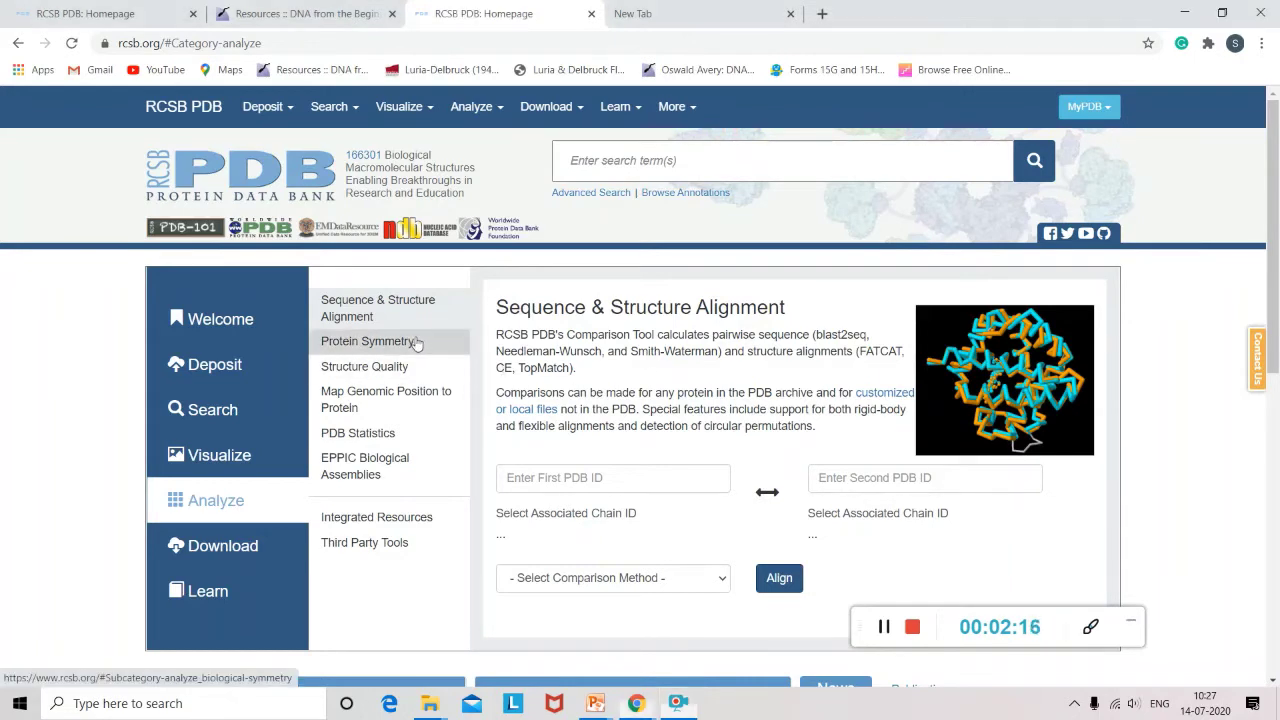
{"action": "left_click", "coordinate": [417, 343]}
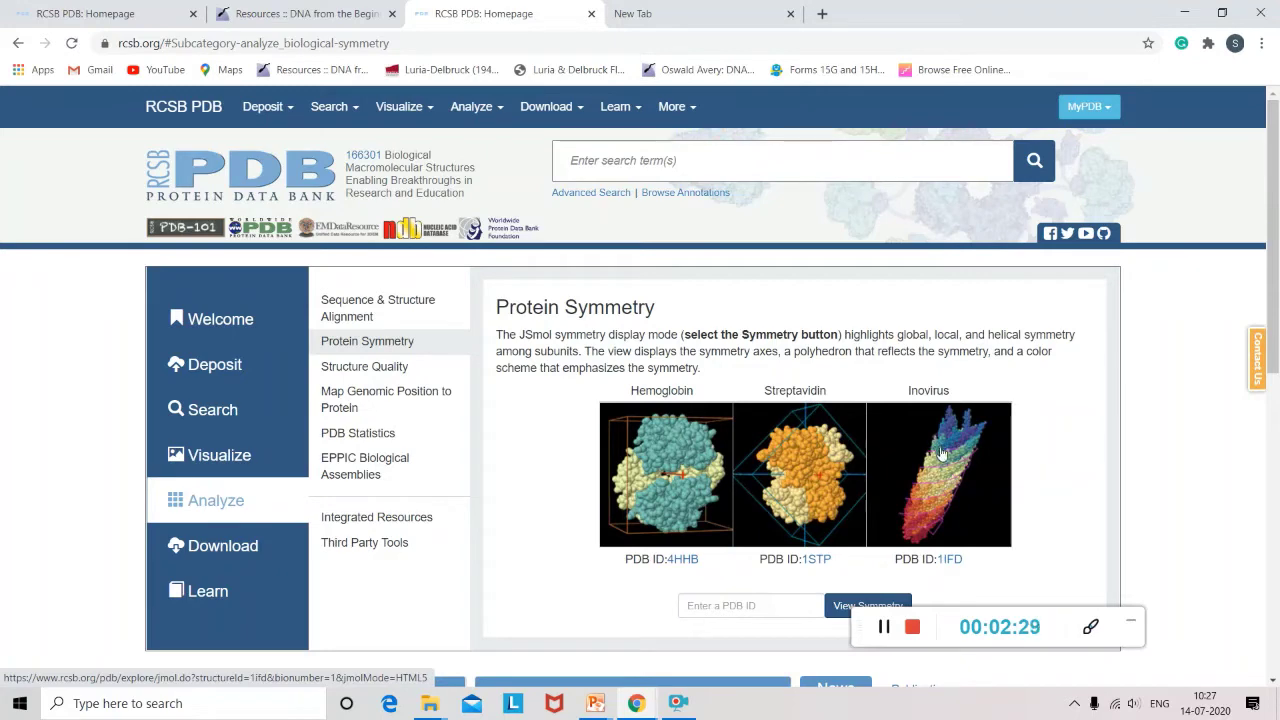
{"action": "left_click", "coordinate": [350, 369]}
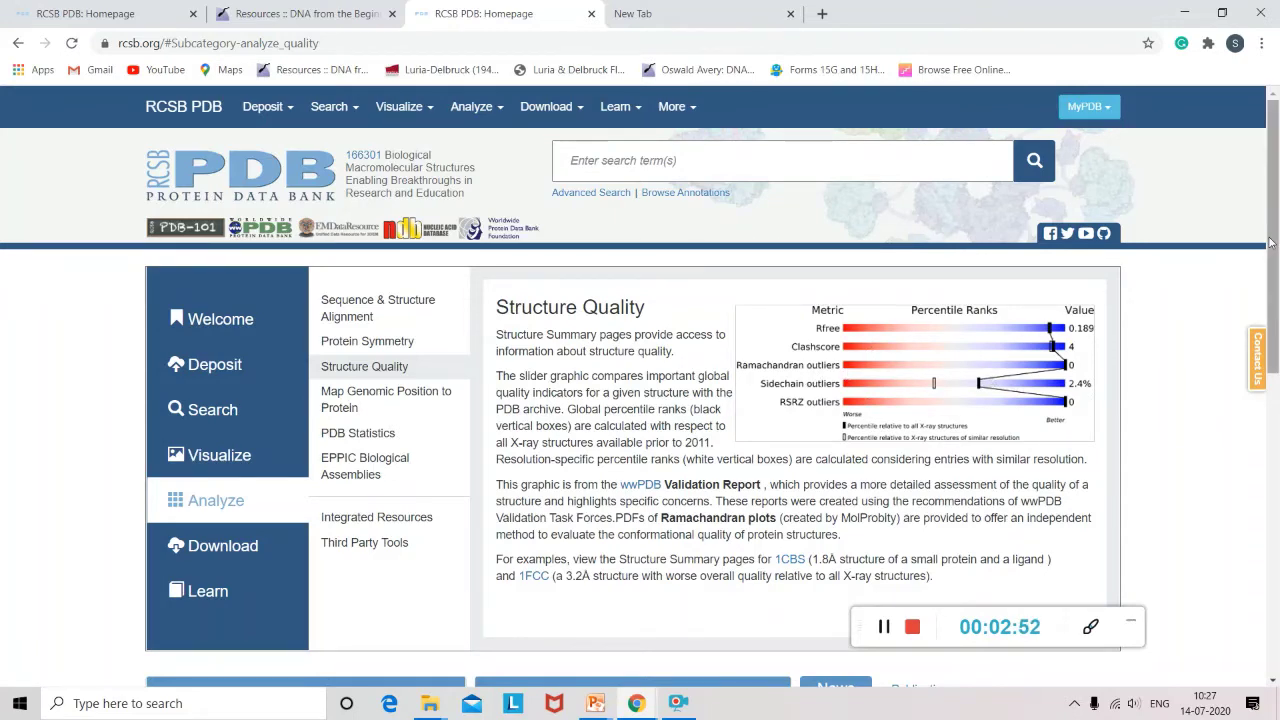
{"action": "left_click_drag", "start_coordinate": [1270, 243], "coordinate": [1271, 298]}
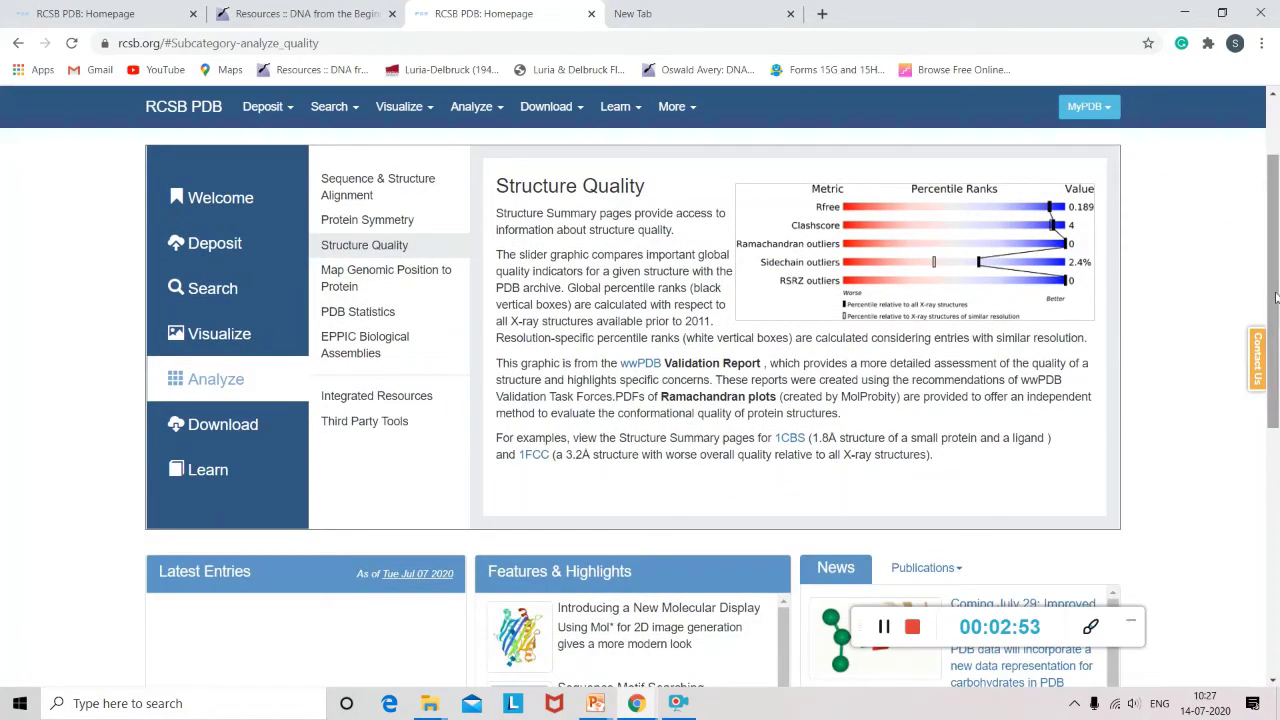
Step: View the 3D Structure Viewers in the Visualize section, and look through the home page's latest entries and news
{"action": "left_click", "coordinate": [190, 340]}
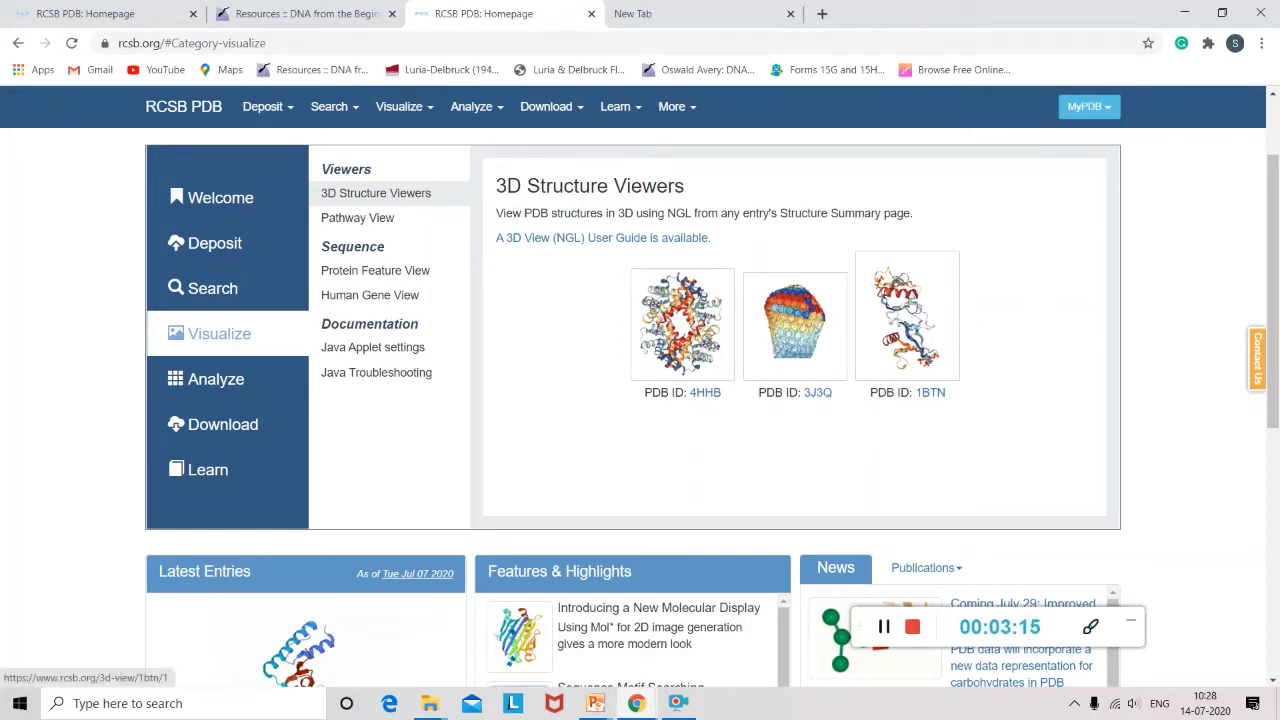
{"action": "left_click_drag", "start_coordinate": [1277, 205], "coordinate": [1277, 387]}
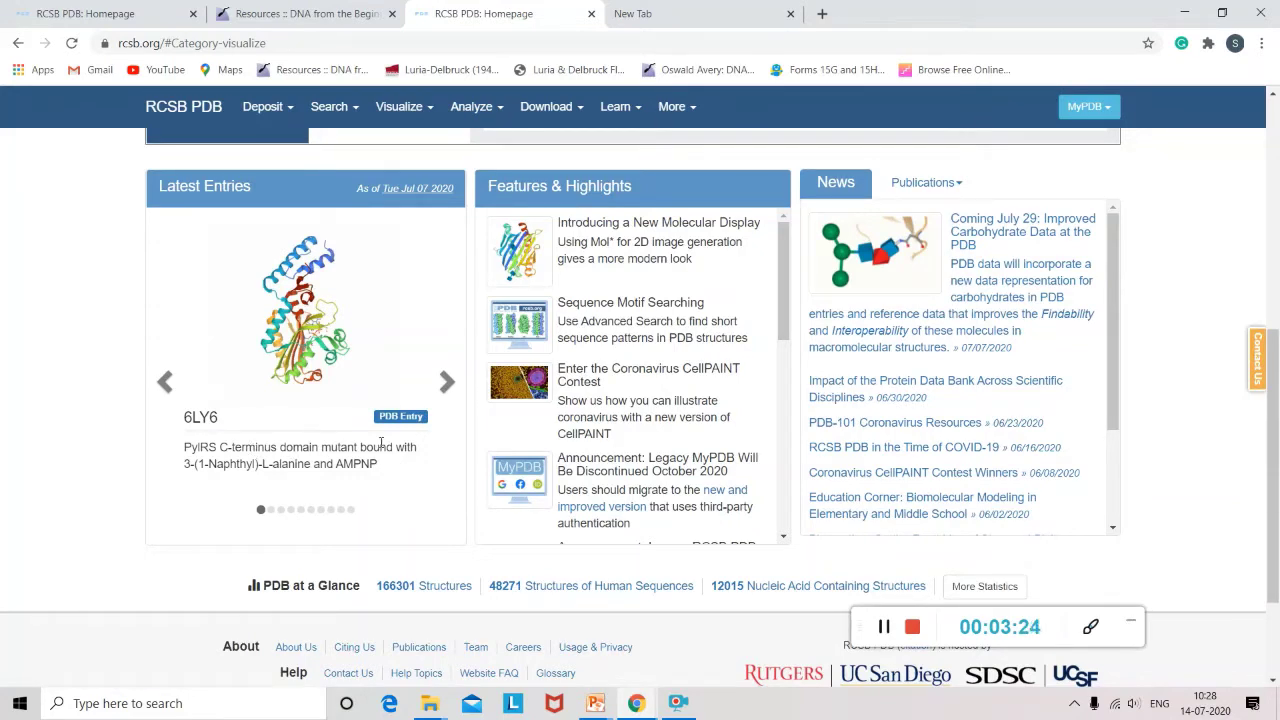
{"action": "left_click", "coordinate": [446, 388]}
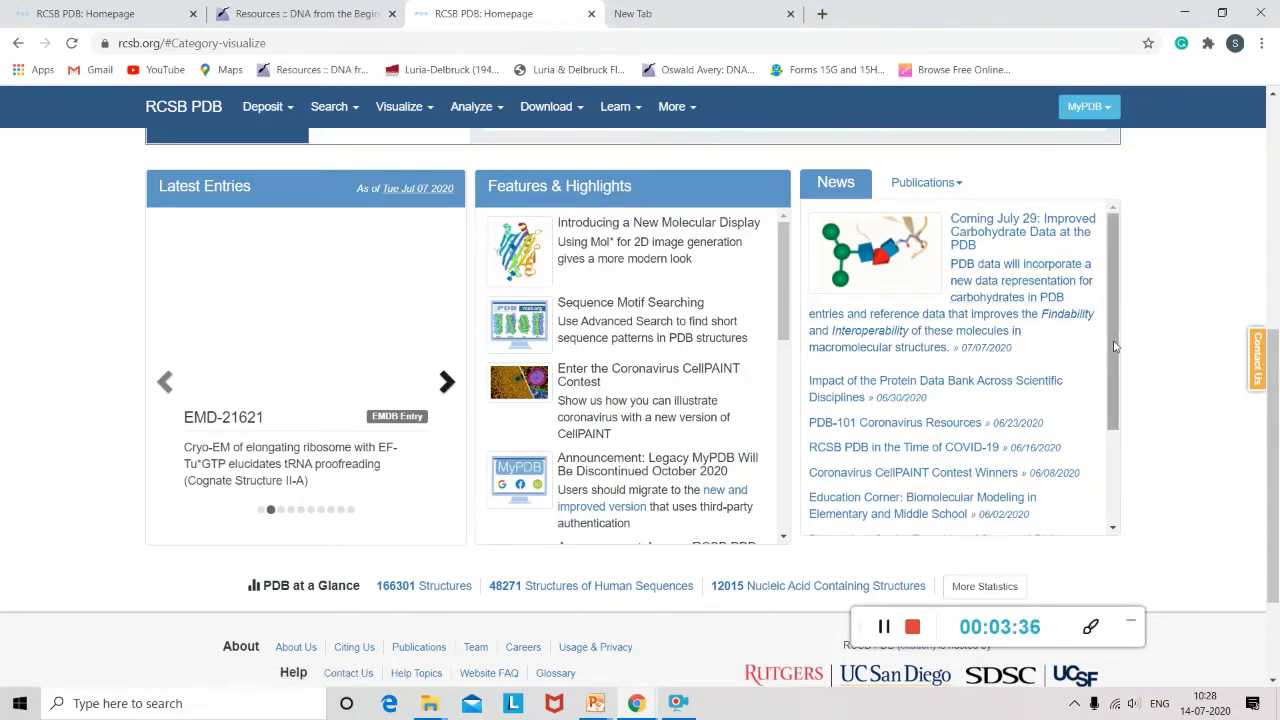
{"action": "scroll", "coordinate": [1115, 346], "scroll_direction": "down", "scroll_amount": 2}
{"action": "scroll", "coordinate": [1115, 346], "scroll_direction": "up", "scroll_amount": 2}
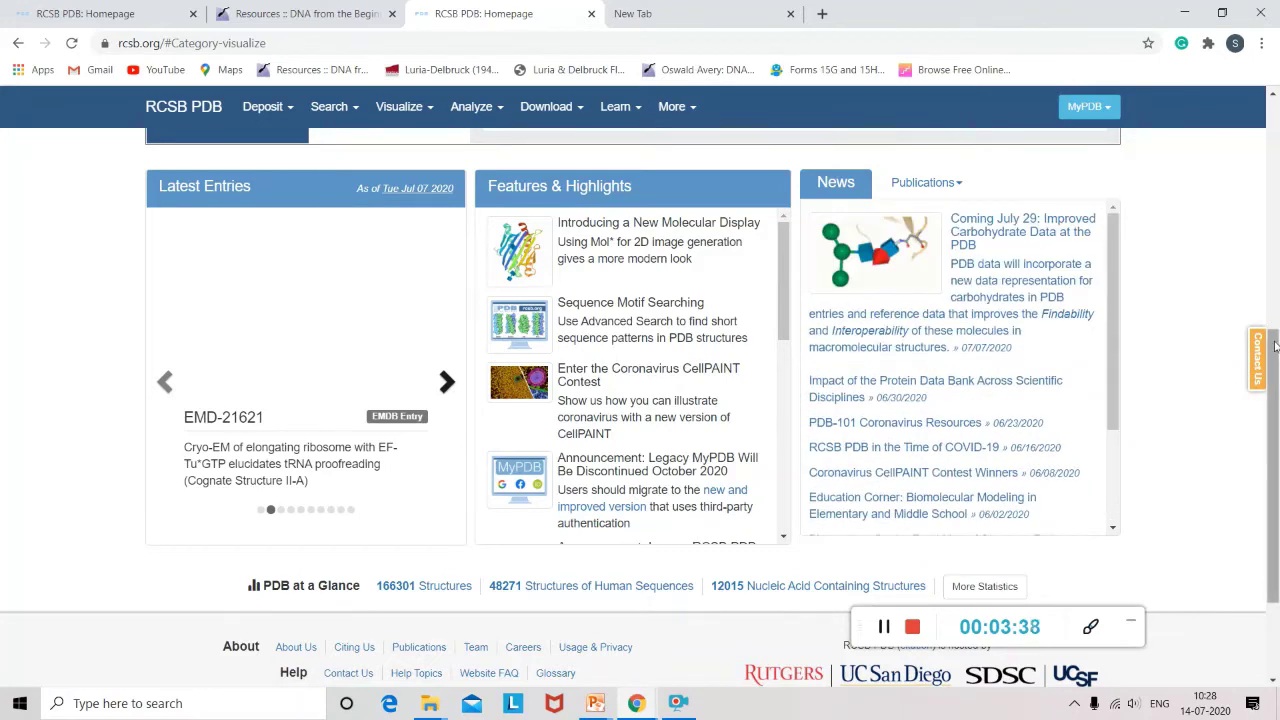
{"action": "right_click", "coordinate": [1265, 147]}
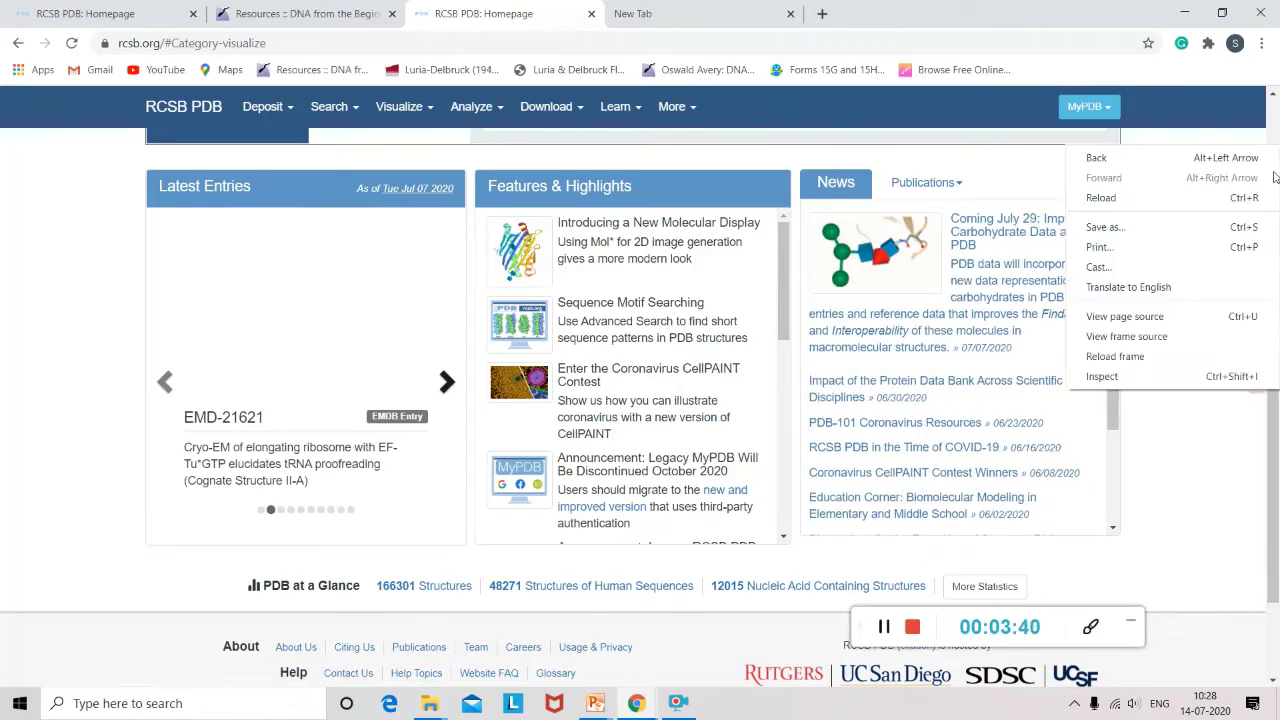
{"action": "left_click", "coordinate": [1202, 441]}
Step: Open Basic Search and find structures whose additional structure keywords contain the phrase "ALKALINE PHOSPHATASE"
{"action": "left_click_drag", "start_coordinate": [1274, 427], "coordinate": [1277, 206]}
{"action": "left_click", "coordinate": [377, 120]}
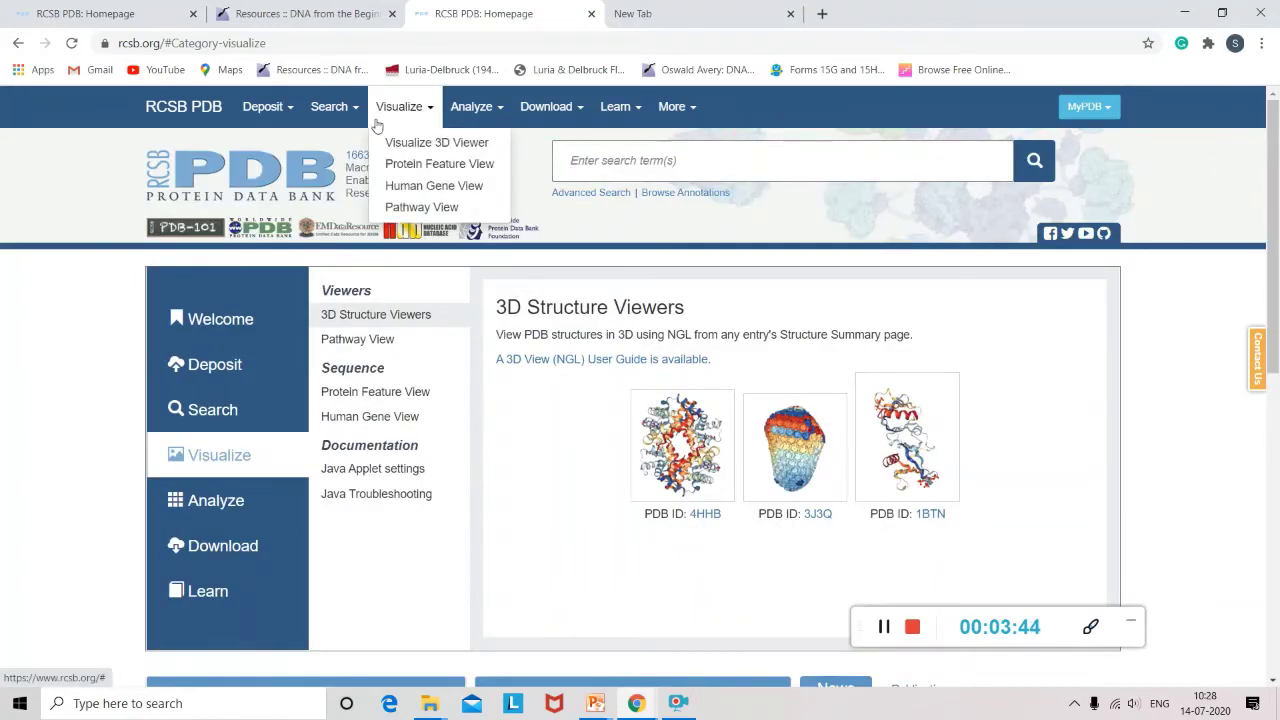
{"action": "left_click", "coordinate": [264, 108]}
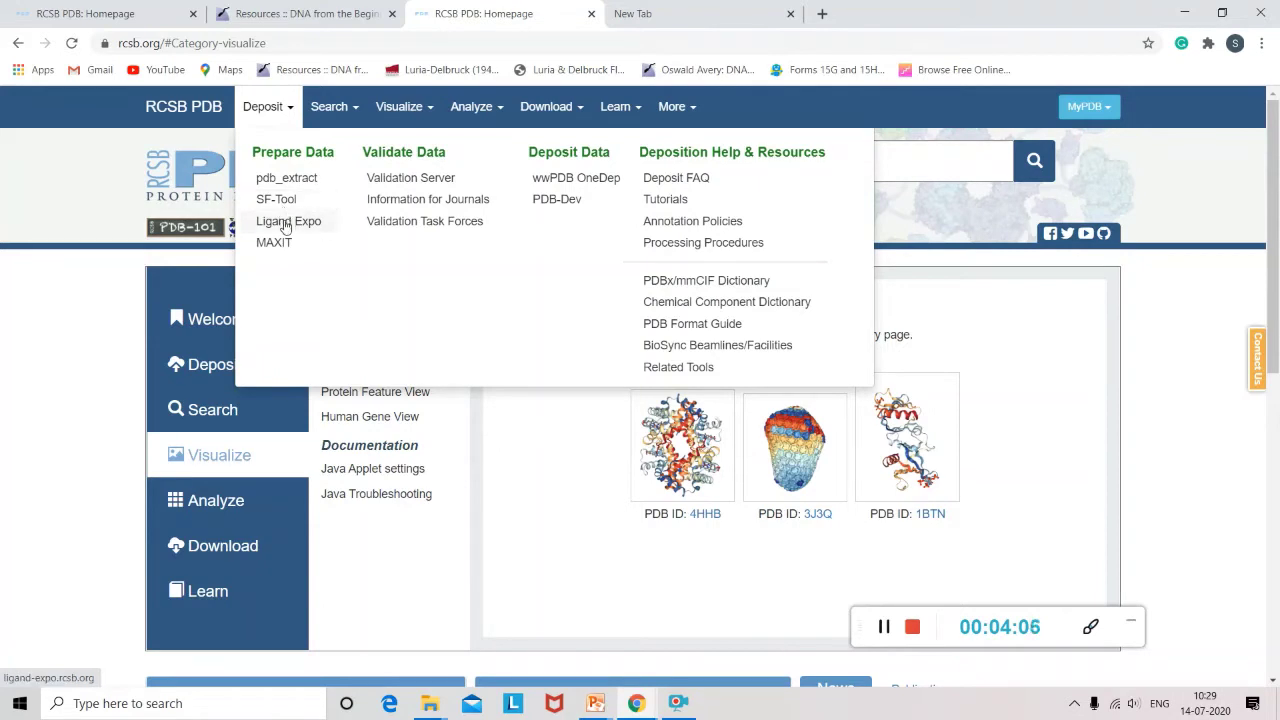
{"action": "mouse_move", "coordinate": [320, 116]}
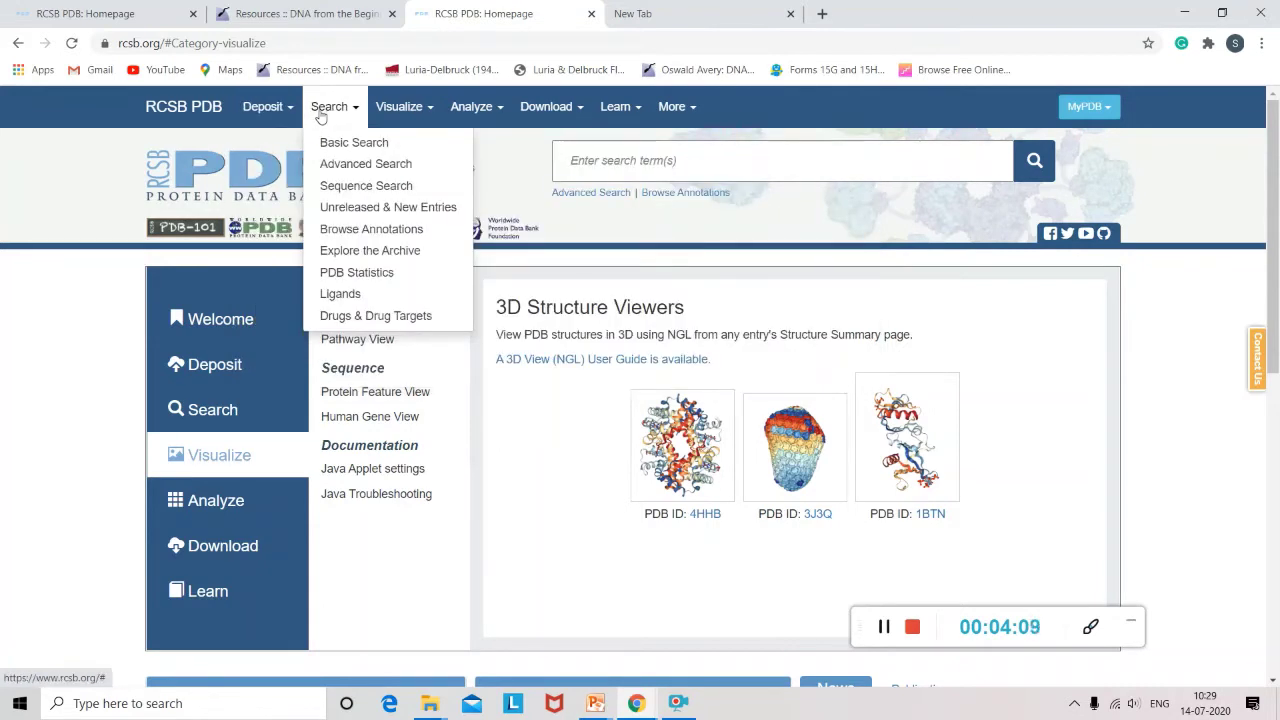
{"action": "left_click", "coordinate": [338, 145]}
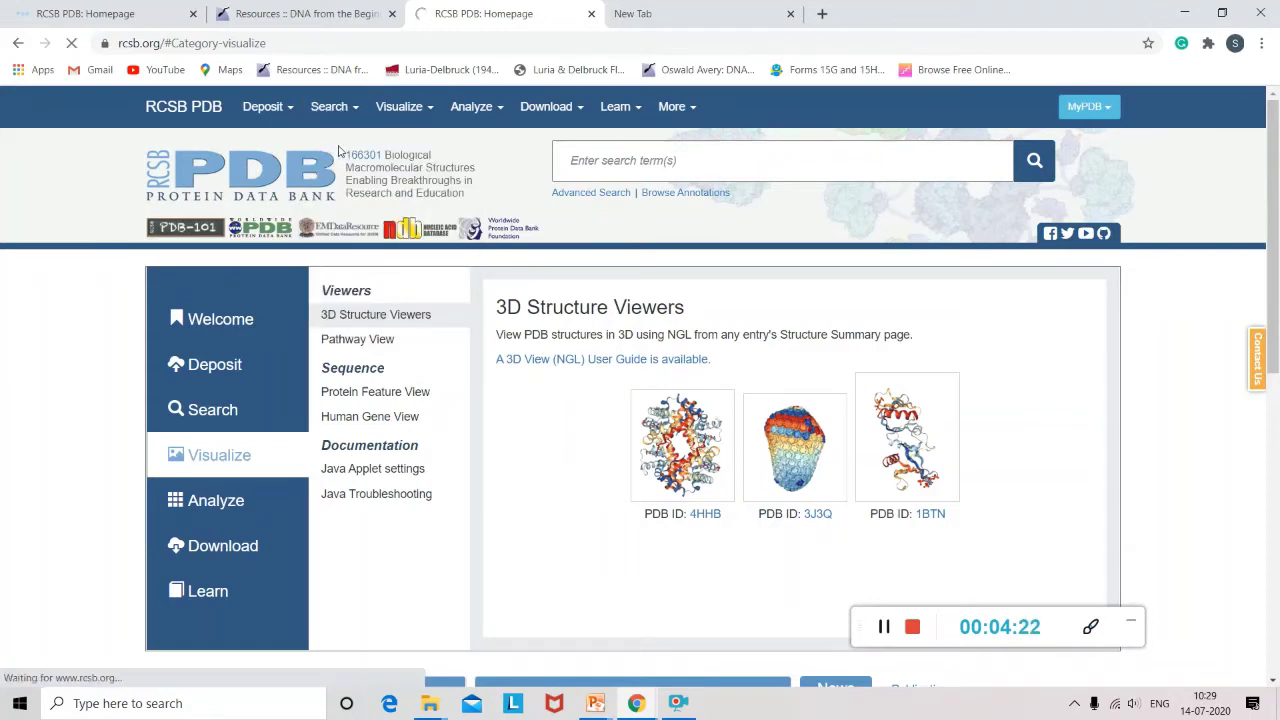
{"action": "left_click", "coordinate": [614, 160]}
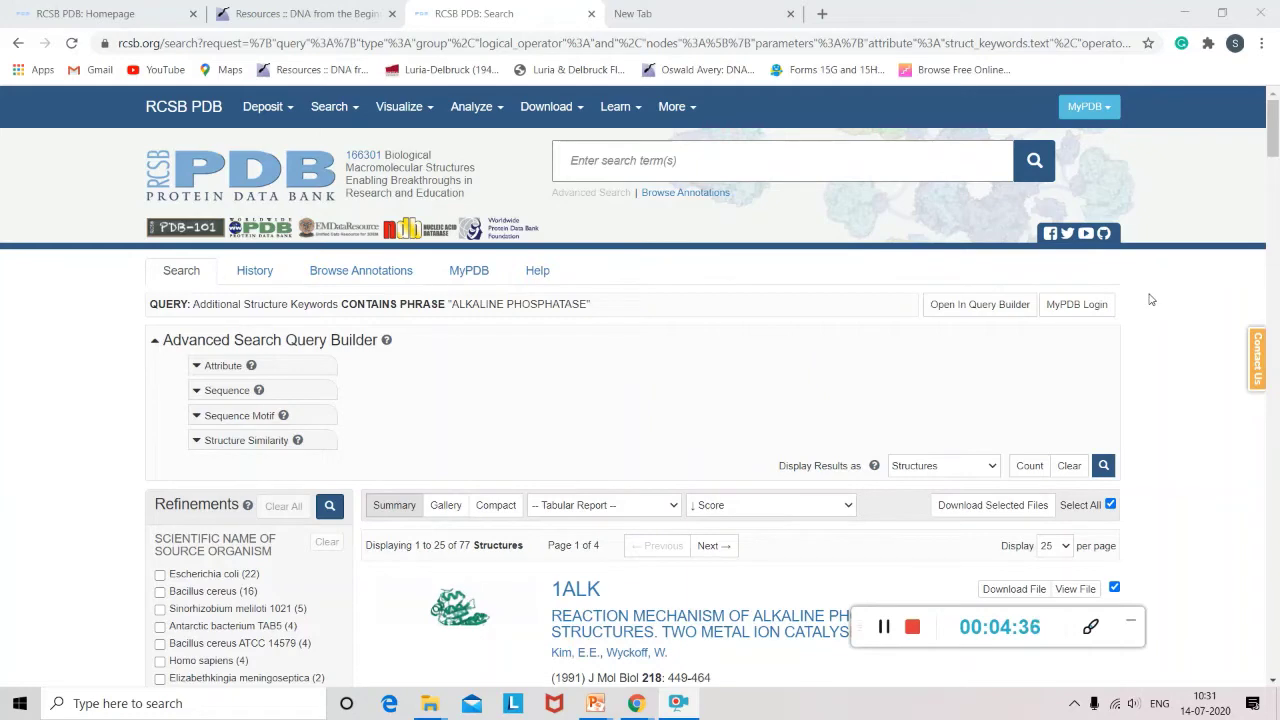
Step: Look through the alkaline phosphatase search results and open the 5XWK entry
{"action": "left_click_drag", "start_coordinate": [1275, 136], "coordinate": [1276, 170]}
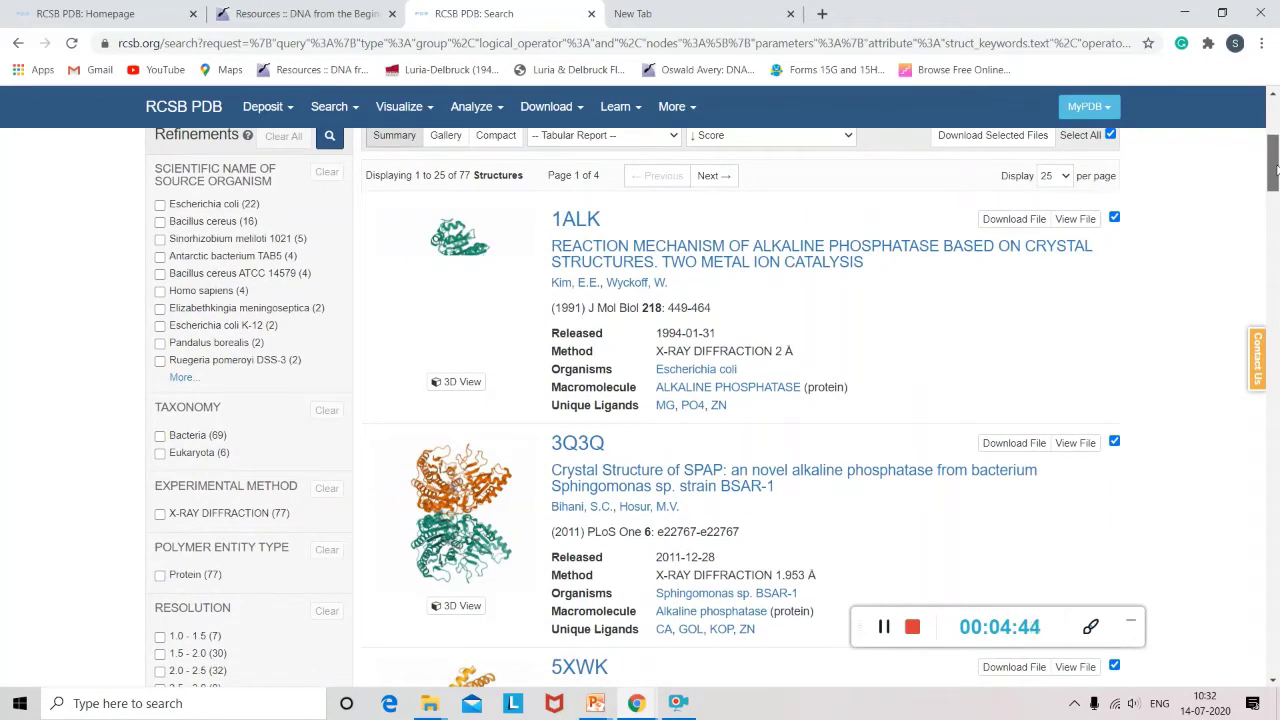
{"action": "left_click_drag", "start_coordinate": [1276, 170], "coordinate": [1276, 171]}
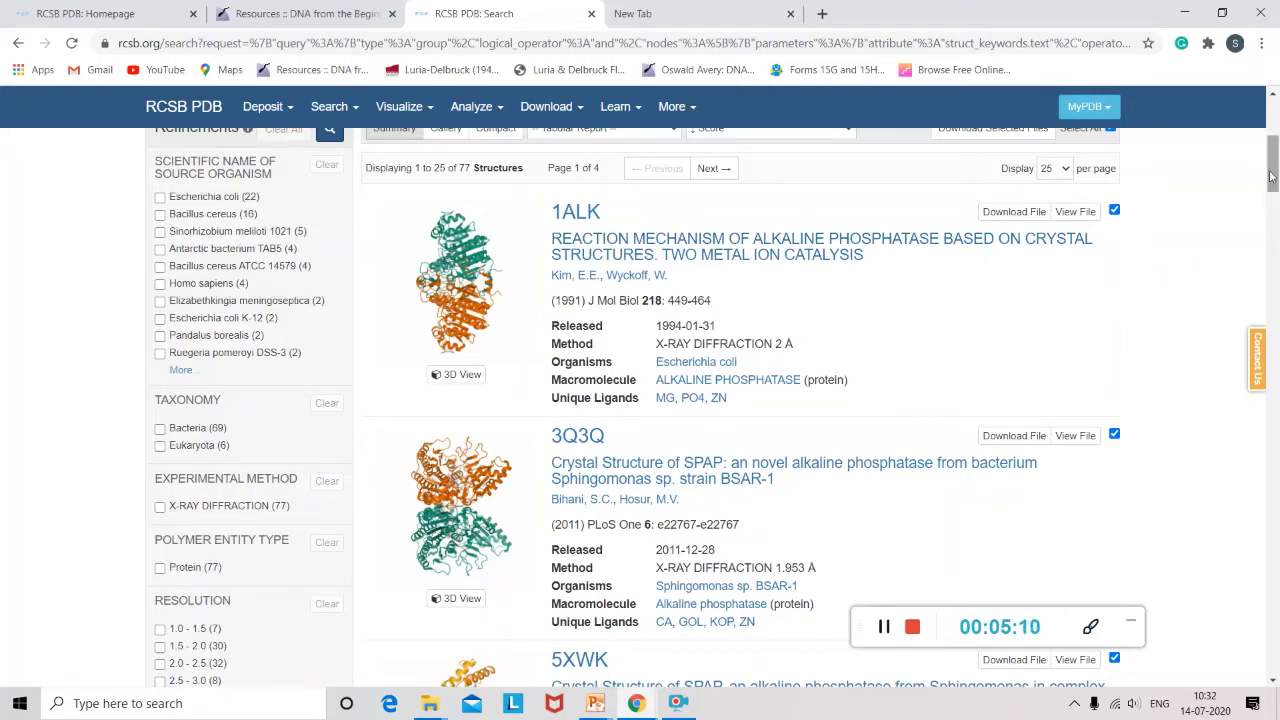
{"action": "left_click_drag", "start_coordinate": [1271, 175], "coordinate": [1276, 452]}
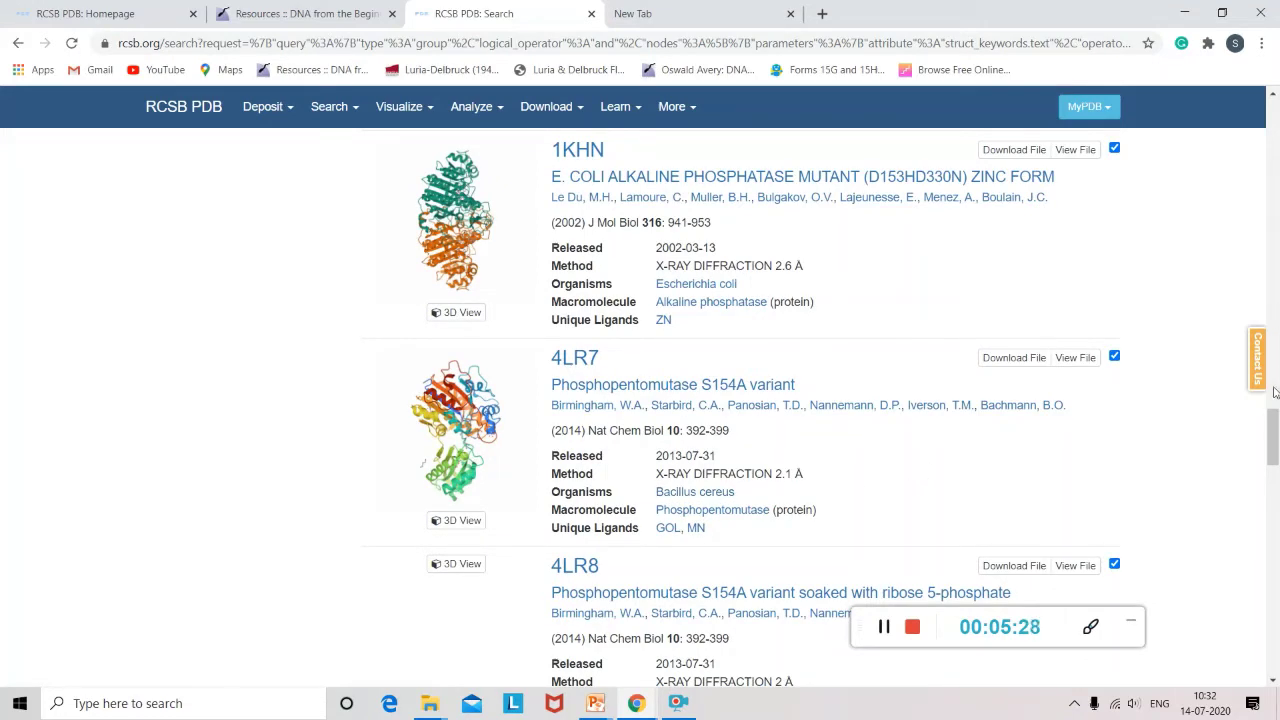
{"action": "left_click_drag", "start_coordinate": [1275, 428], "coordinate": [1255, 199]}
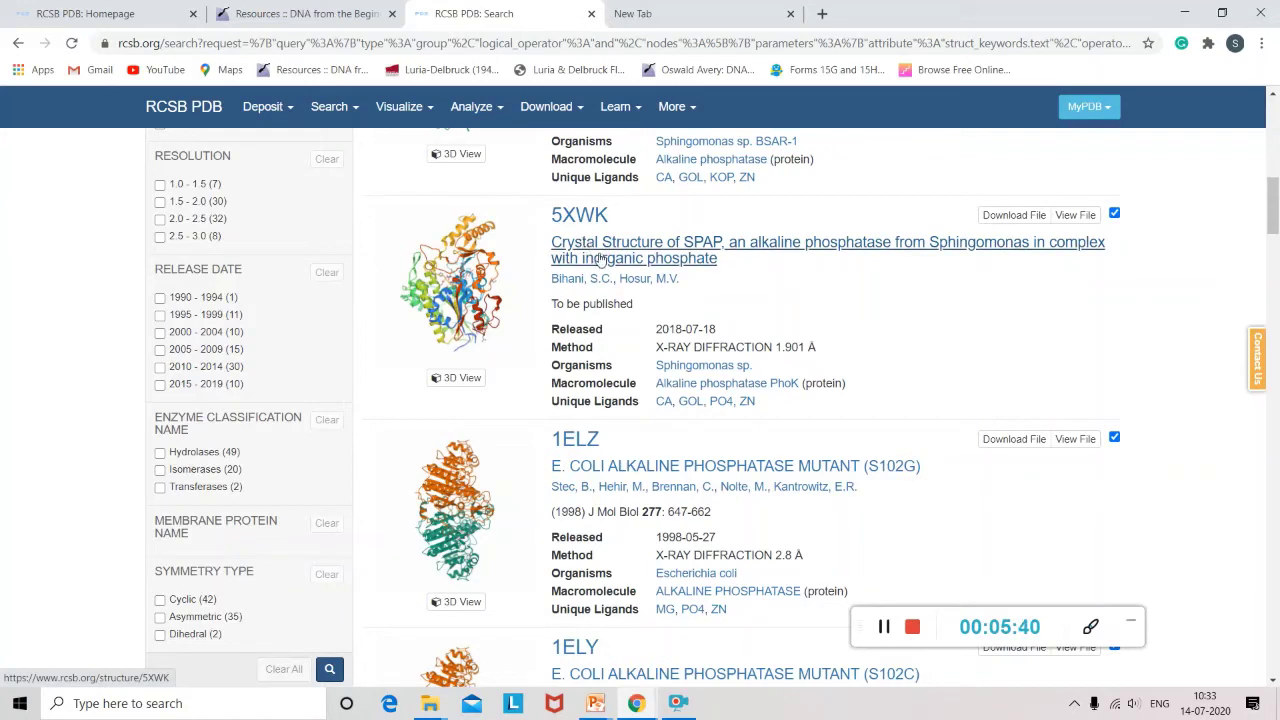
{"action": "left_click", "coordinate": [584, 220]}
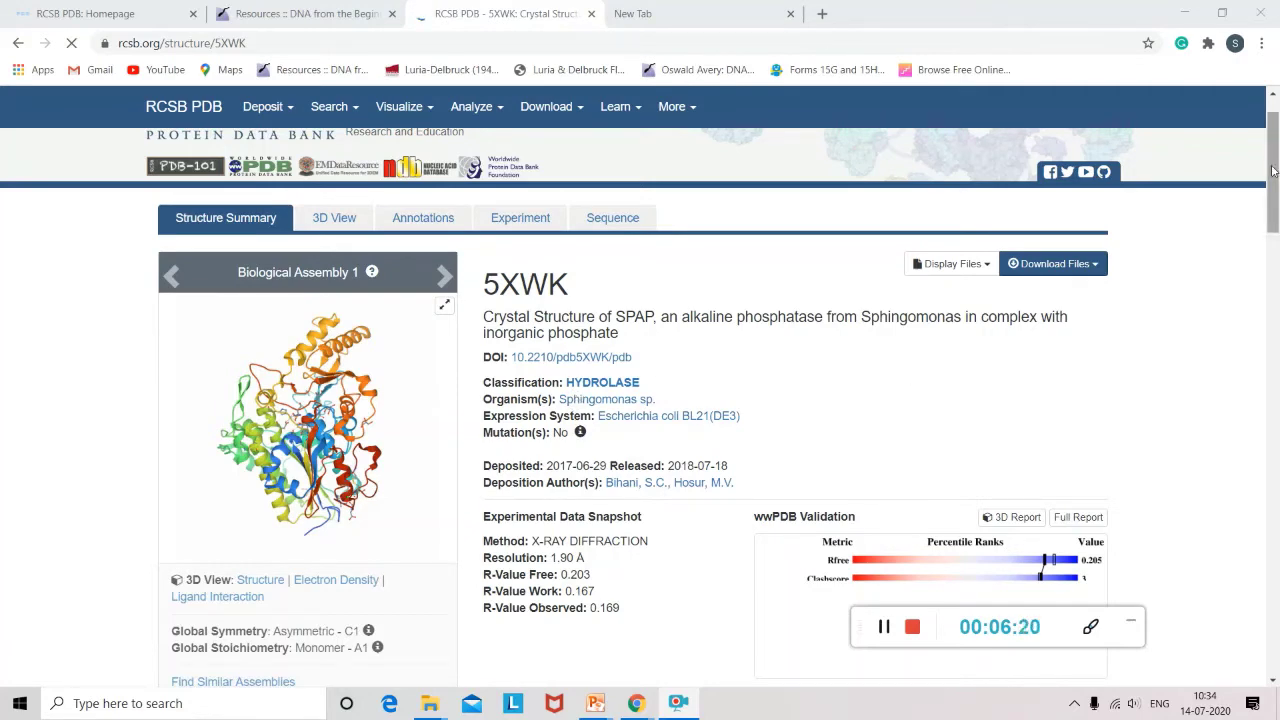
Step: Review the experimental data, literature and macromolecule details of 5XWK, and open its 3D view
{"action": "left_click_drag", "start_coordinate": [1272, 171], "coordinate": [1274, 218]}
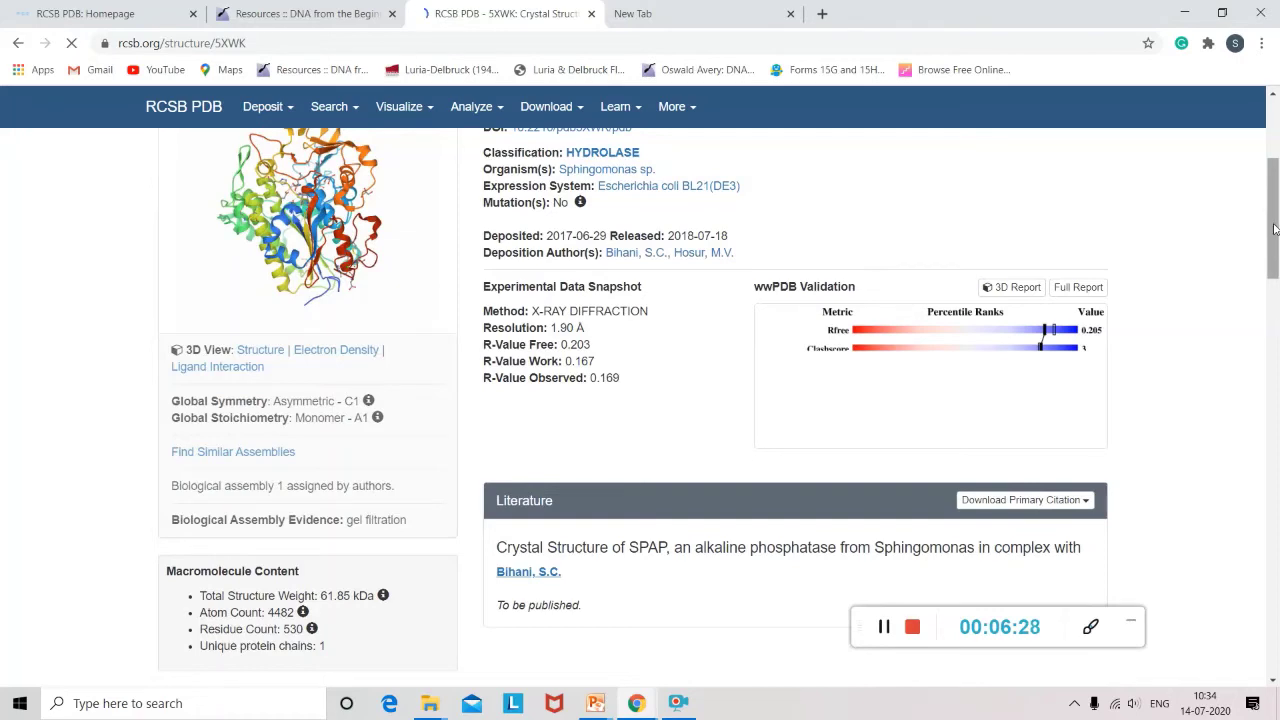
{"action": "left_click_drag", "start_coordinate": [1274, 229], "coordinate": [1276, 297]}
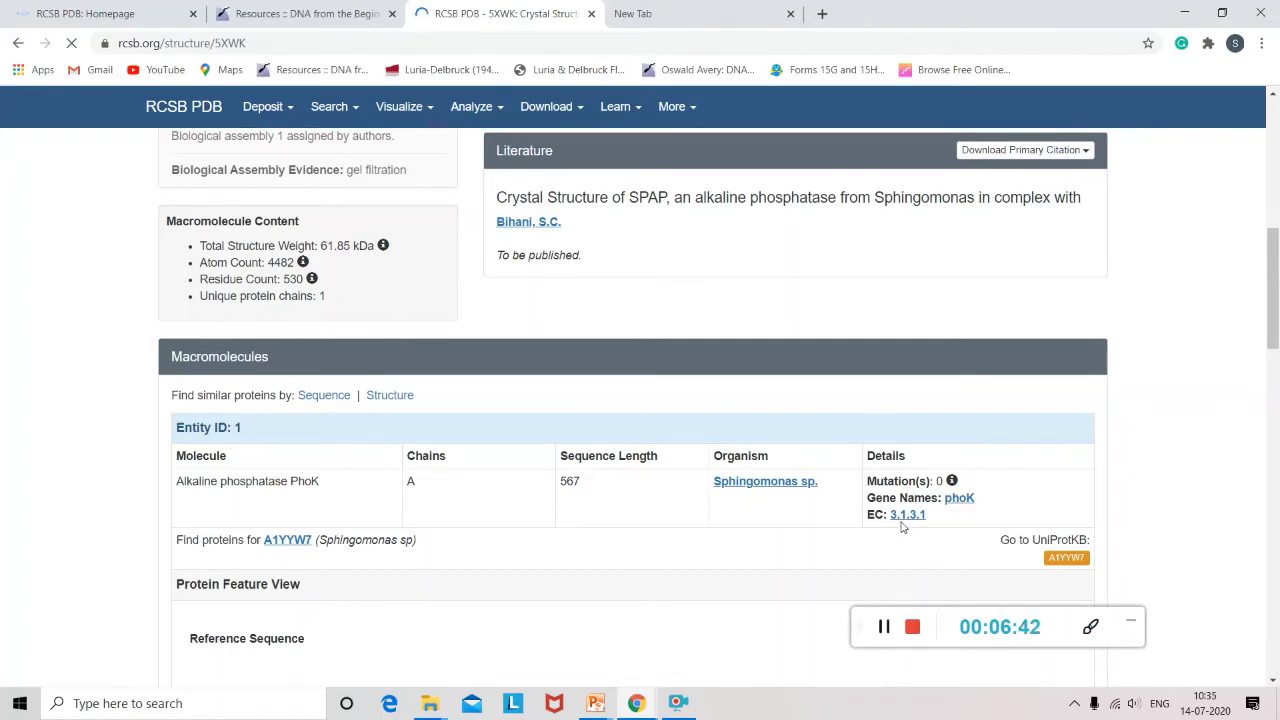
{"action": "left_click", "coordinate": [884, 627]}
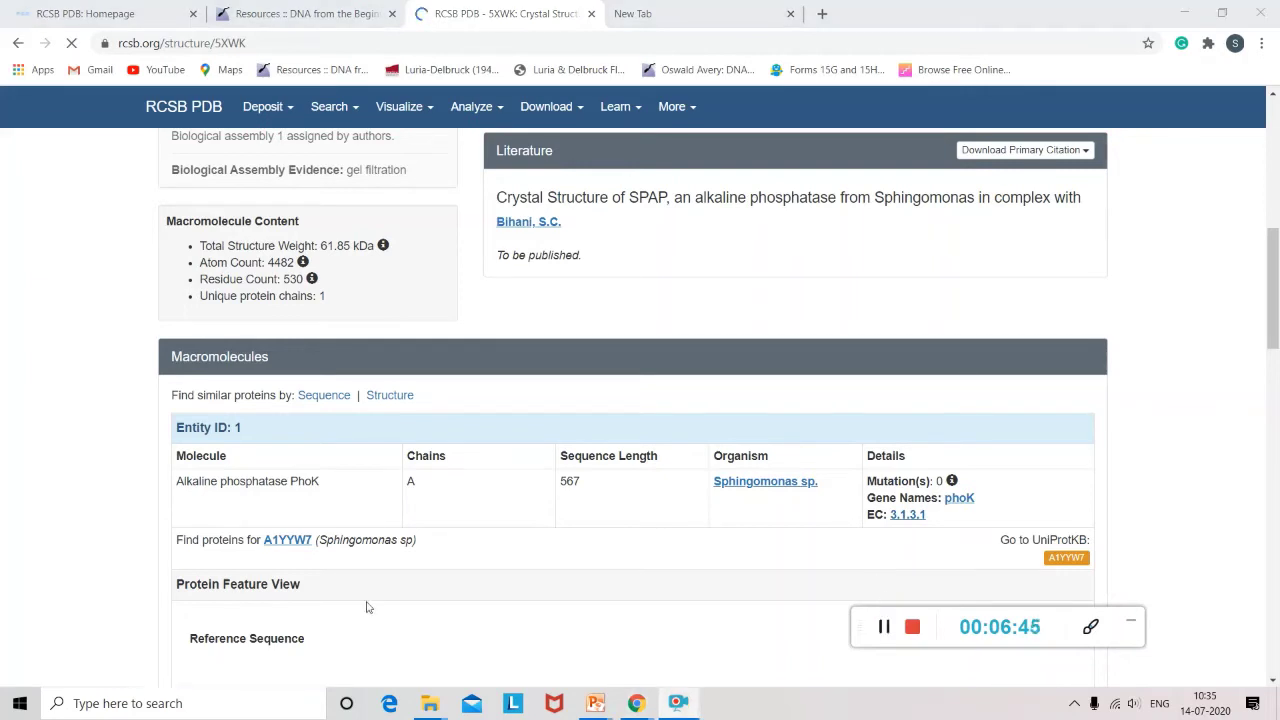
{"action": "left_click", "coordinate": [290, 542]}
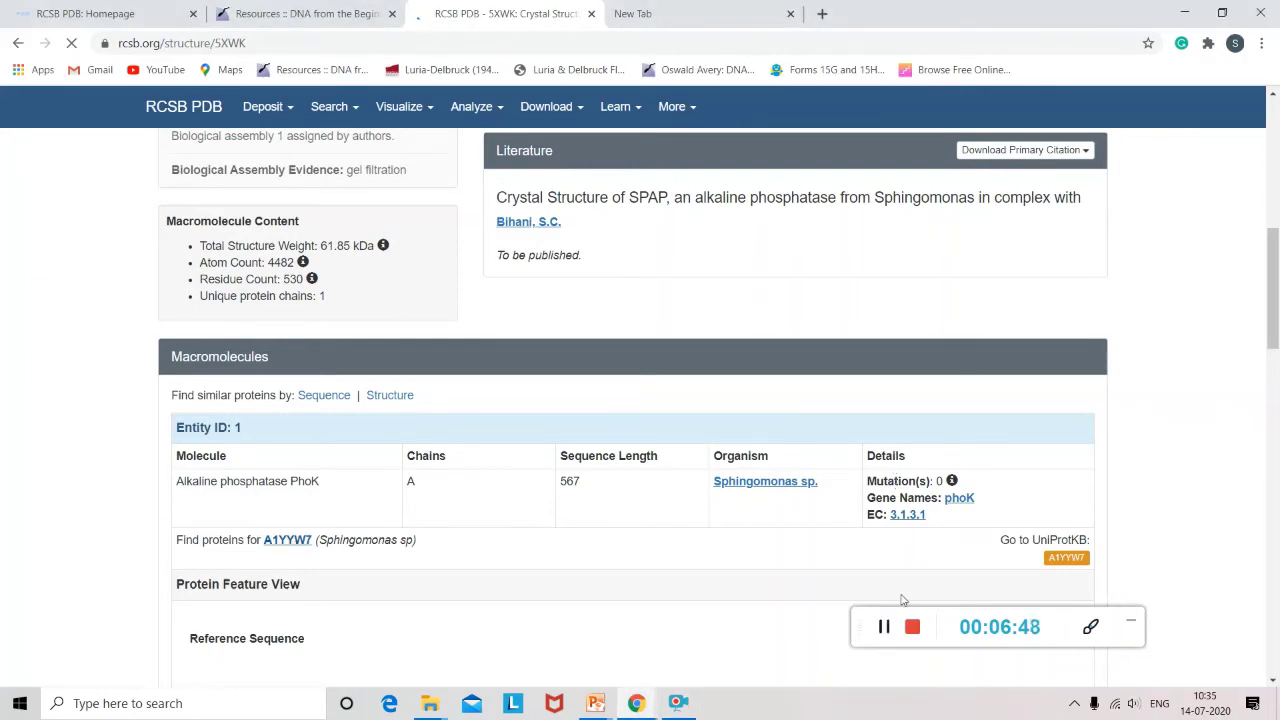
{"action": "left_click", "coordinate": [883, 628]}
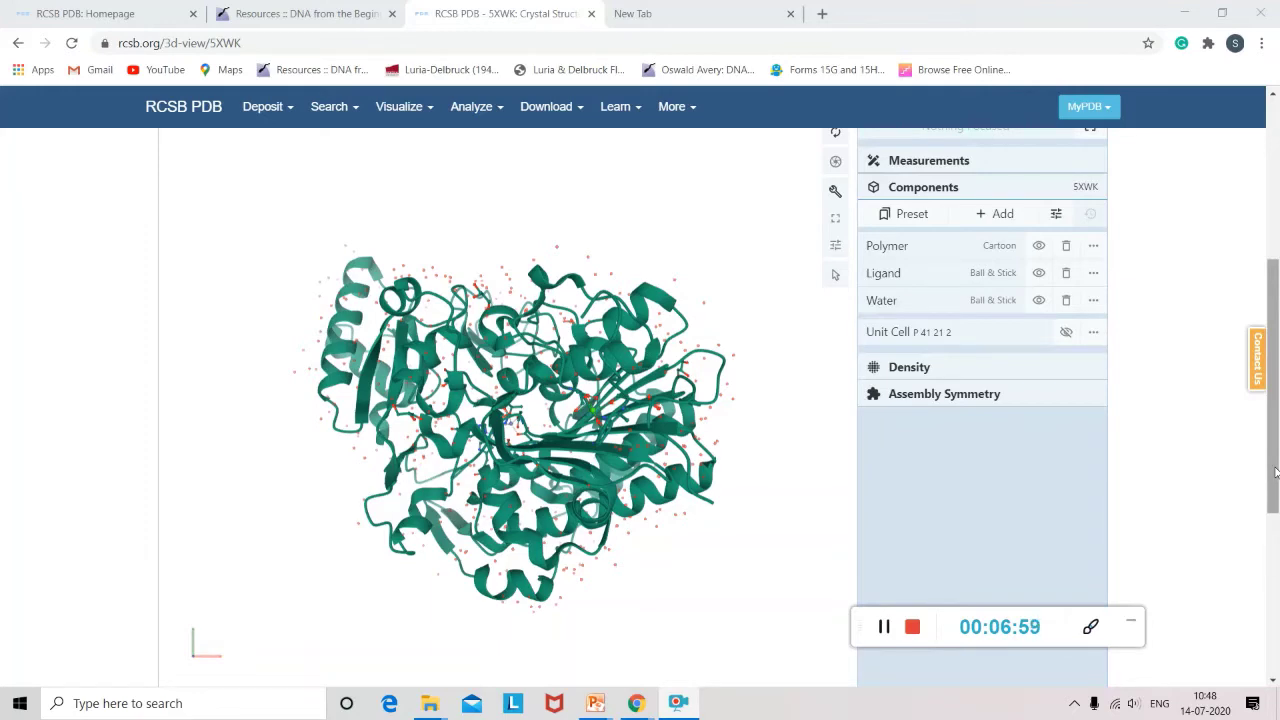
Step: Inspect the 3D model by focusing in turn on water HOH 965, residue ARG 155 and residue THR 151
{"action": "left_click_drag", "start_coordinate": [1275, 472], "coordinate": [1276, 443]}
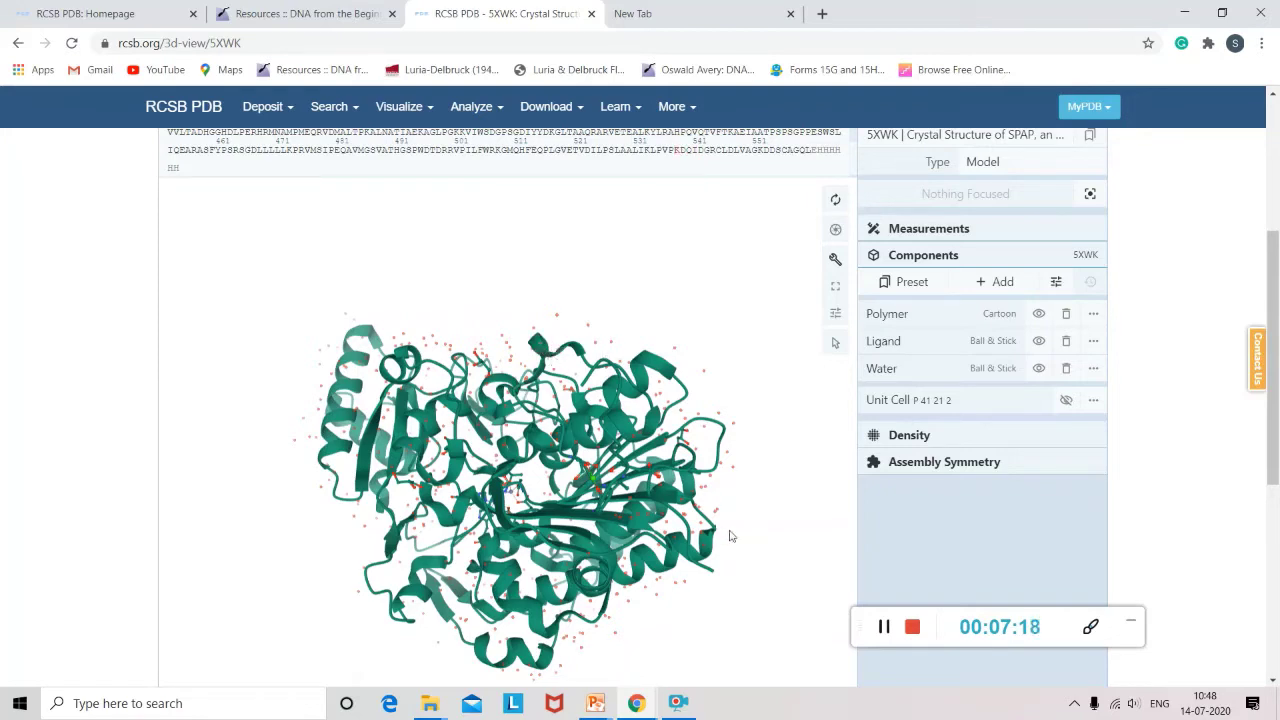
{"action": "scroll", "coordinate": [1275, 358], "scroll_direction": "up", "scroll_amount": 1}
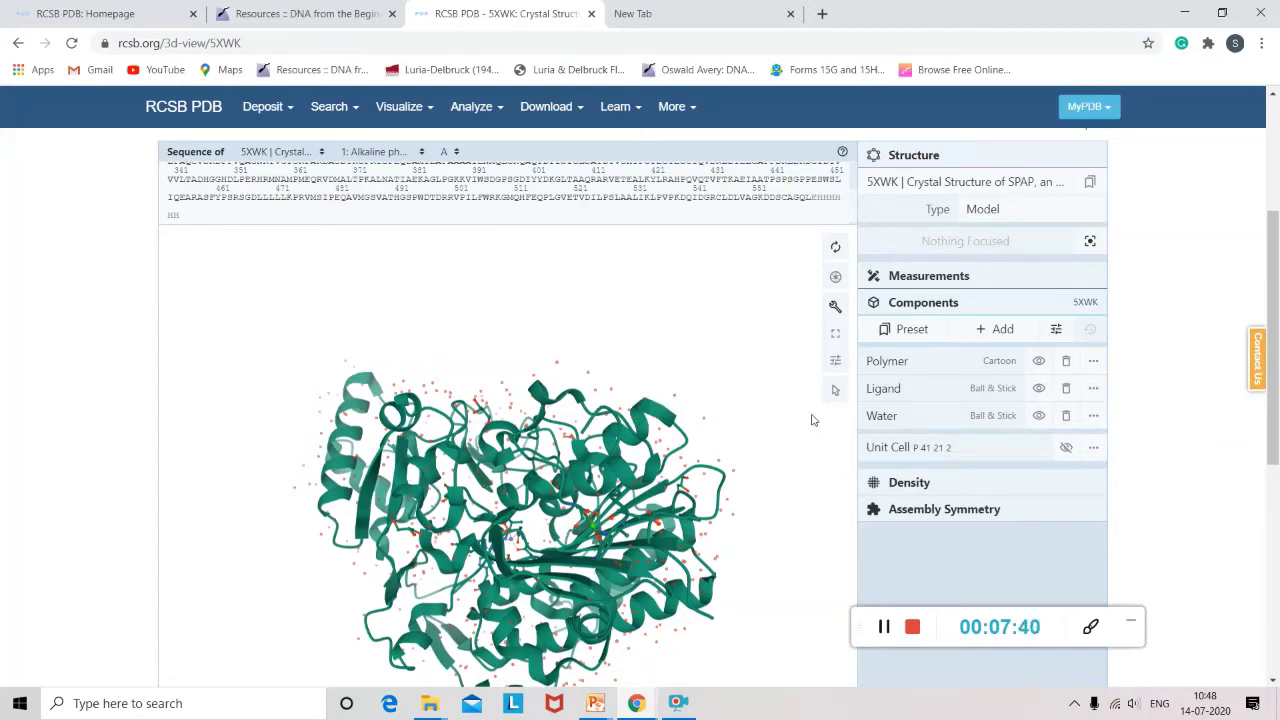
{"action": "left_click", "coordinate": [675, 401]}
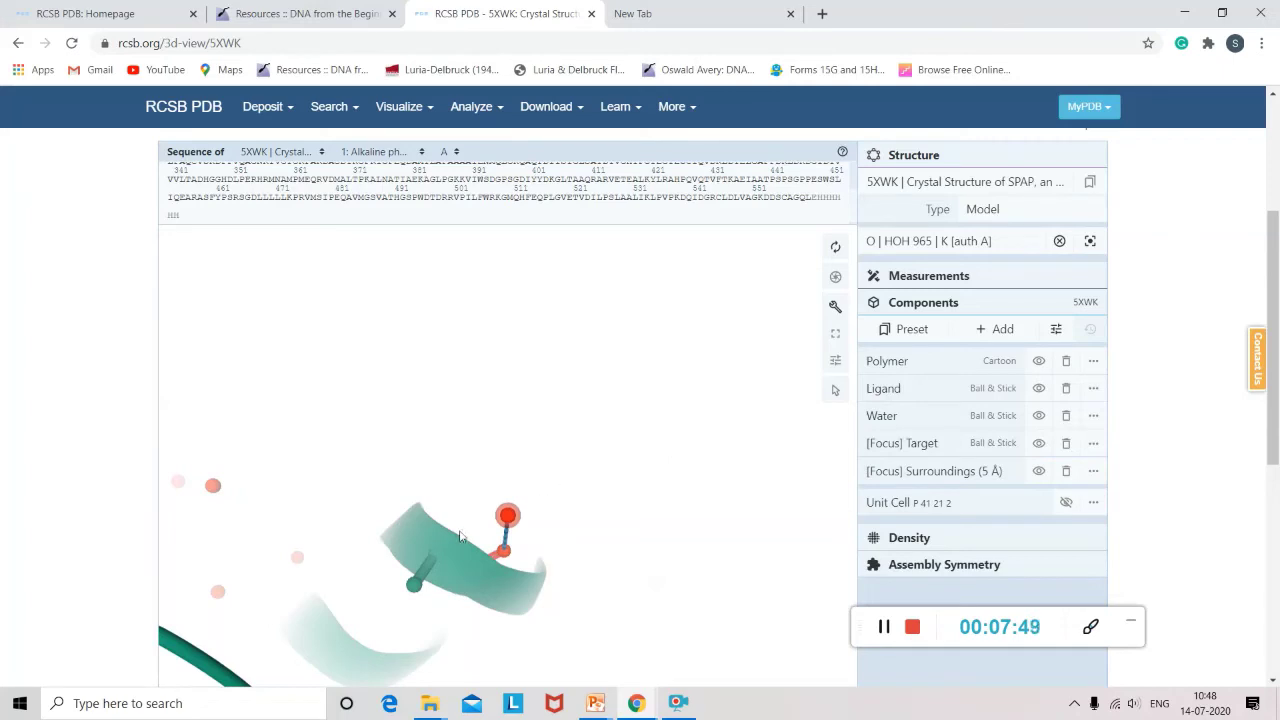
{"action": "left_click", "coordinate": [318, 633]}
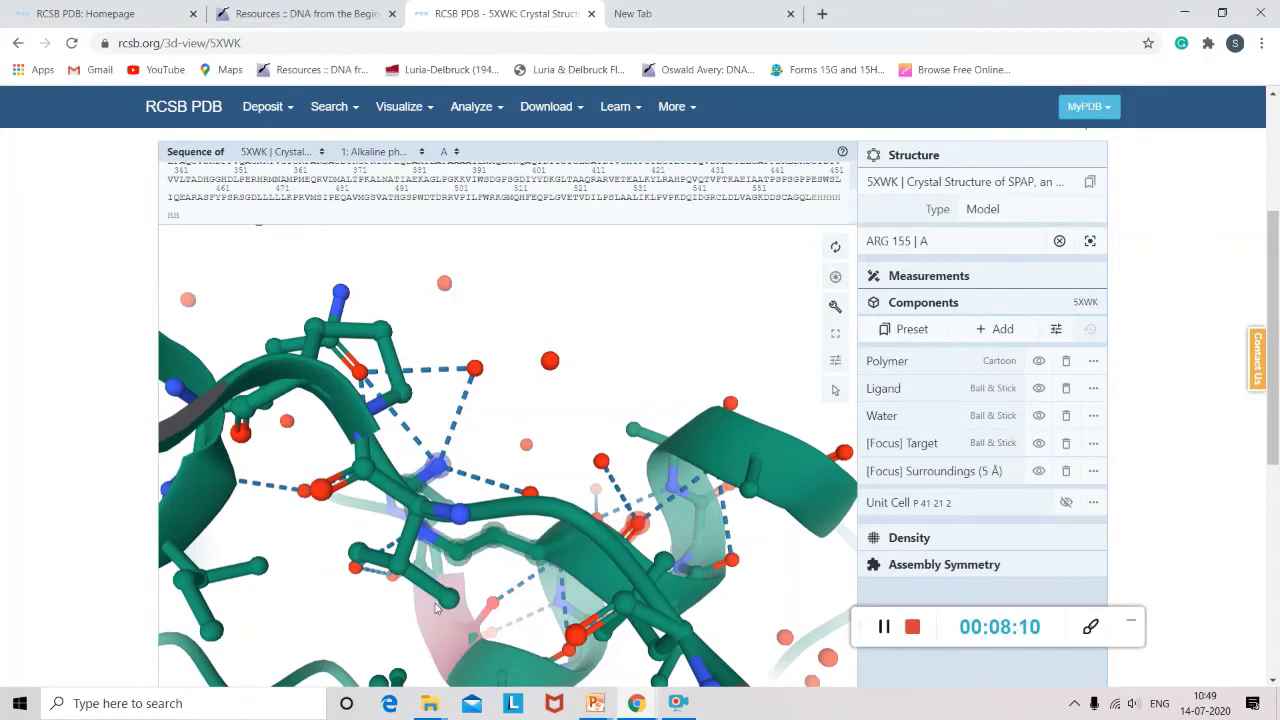
{"action": "left_click", "coordinate": [436, 607]}
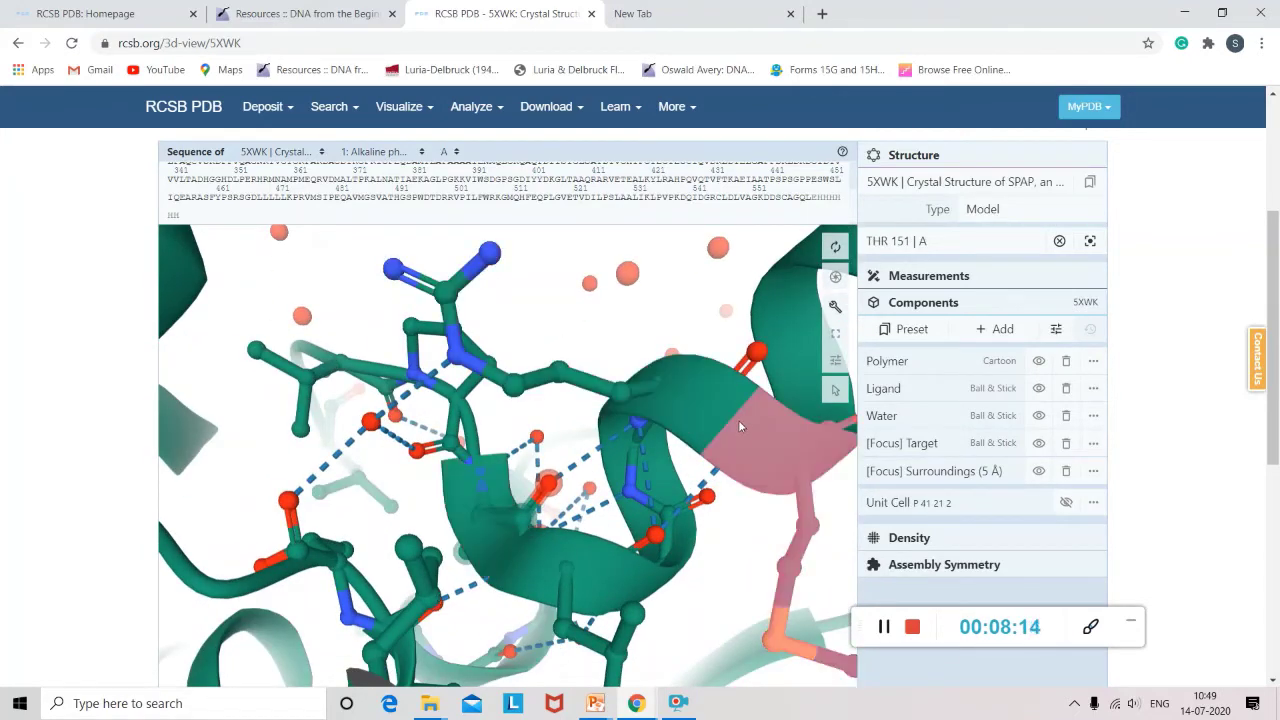
Step: Clear the residue focus to restore the whole-structure view, and read the amino acid sequence through to its end
{"action": "left_click", "coordinate": [855, 176]}
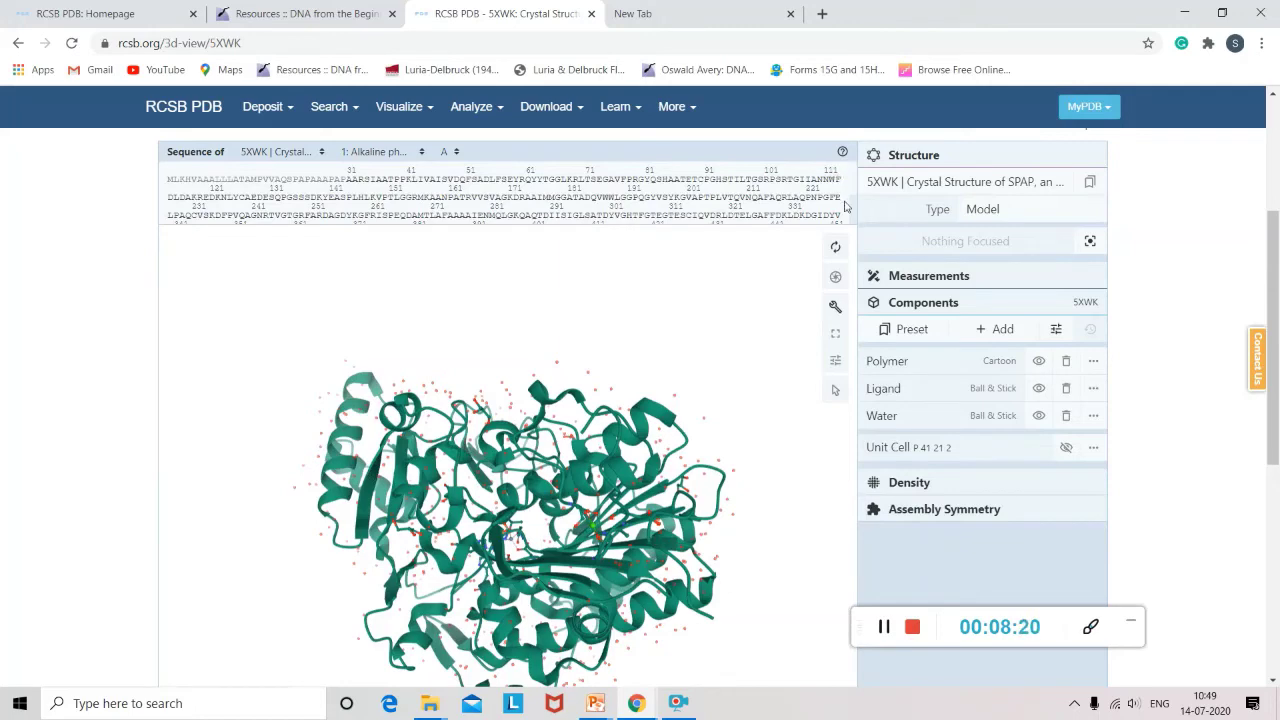
{"action": "scroll", "coordinate": [851, 208], "scroll_direction": "down", "scroll_amount": 2}
{"action": "scroll", "coordinate": [851, 205], "scroll_direction": "down", "scroll_amount": 1}
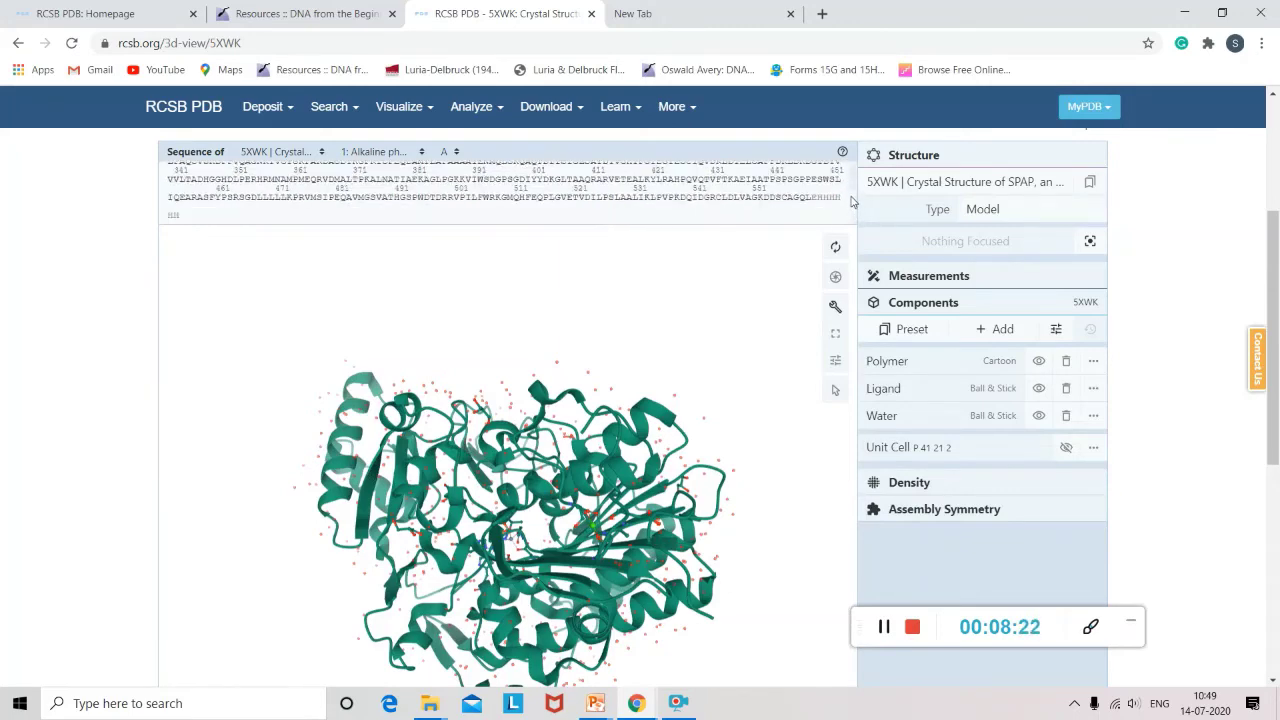
Step: Return to the start of the amino acid sequence, and review the CATH domain, protein family and gene product annotations of 5XWK
{"action": "scroll", "coordinate": [853, 195], "scroll_direction": "up", "scroll_amount": 3}
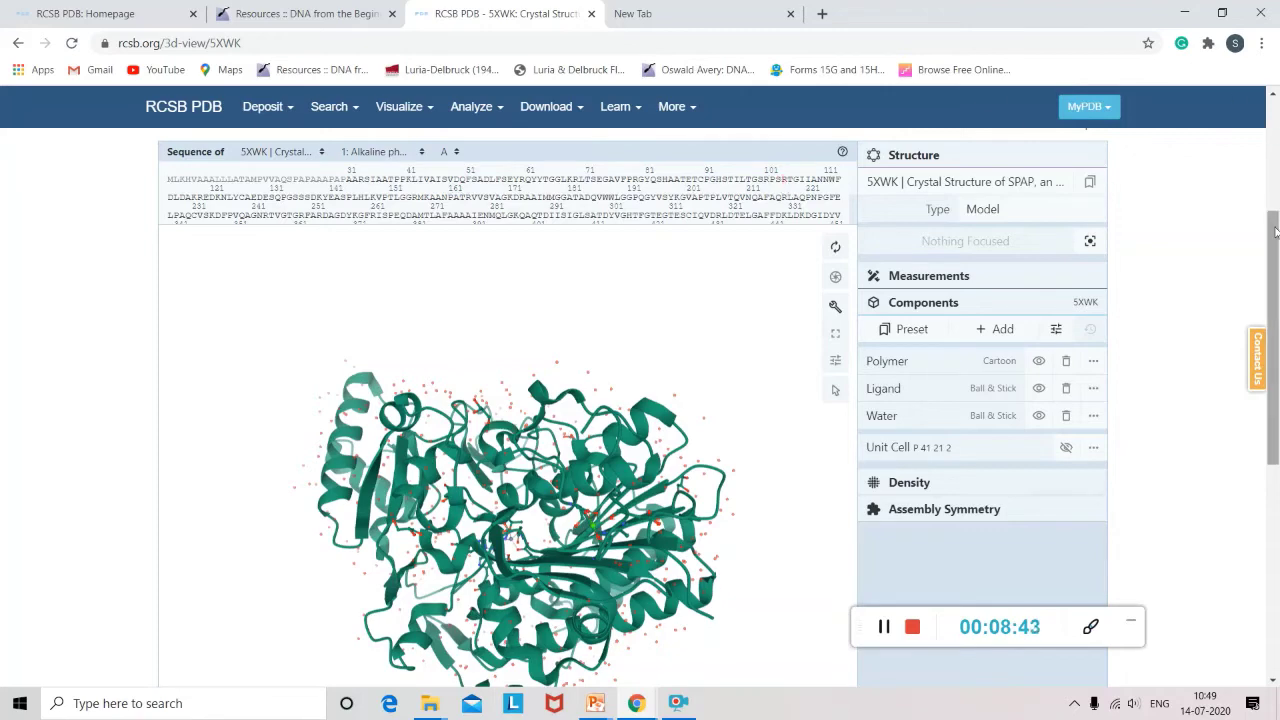
{"action": "left_click_drag", "start_coordinate": [1275, 232], "coordinate": [1275, 182]}
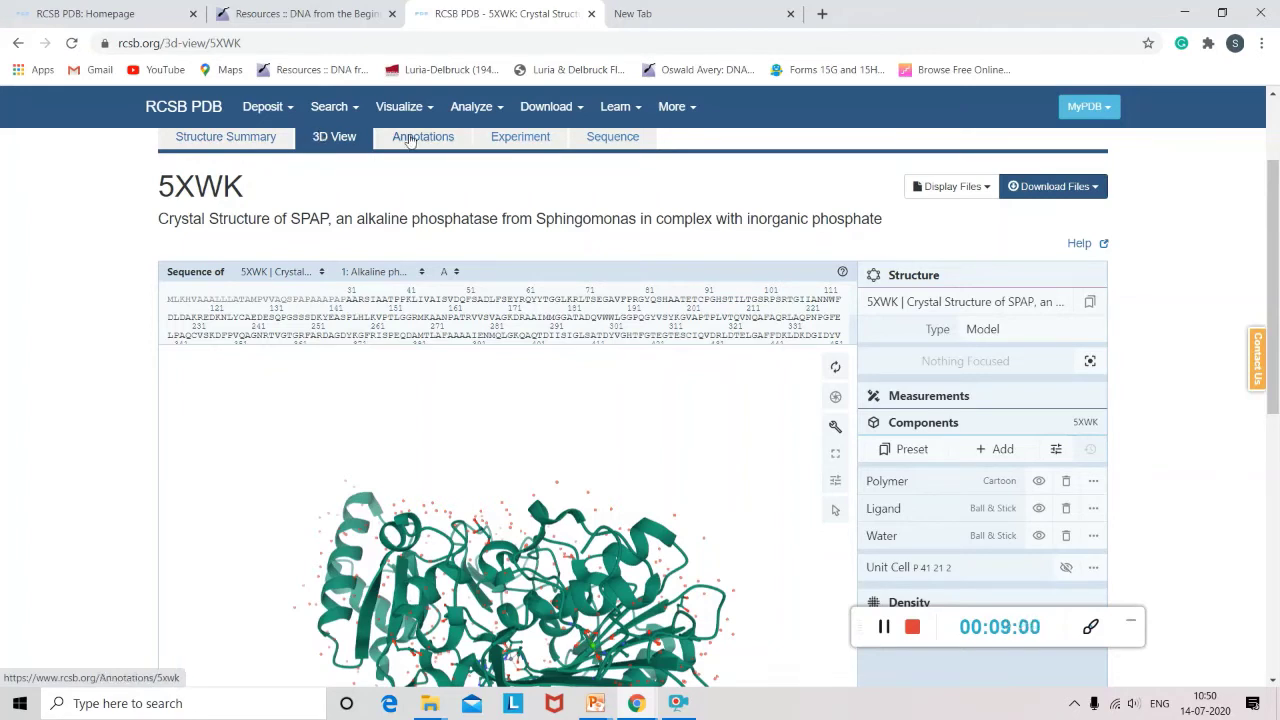
{"action": "left_click", "coordinate": [884, 628]}
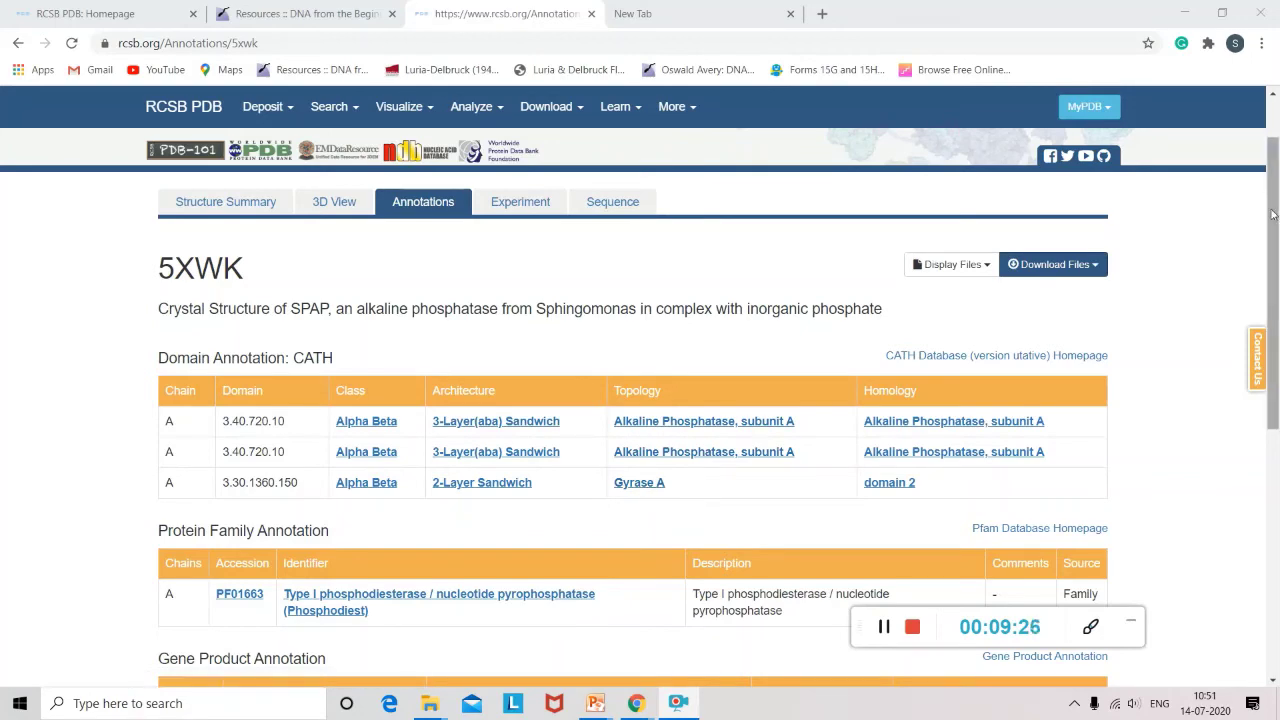
{"action": "left_click_drag", "start_coordinate": [1273, 214], "coordinate": [1277, 385]}
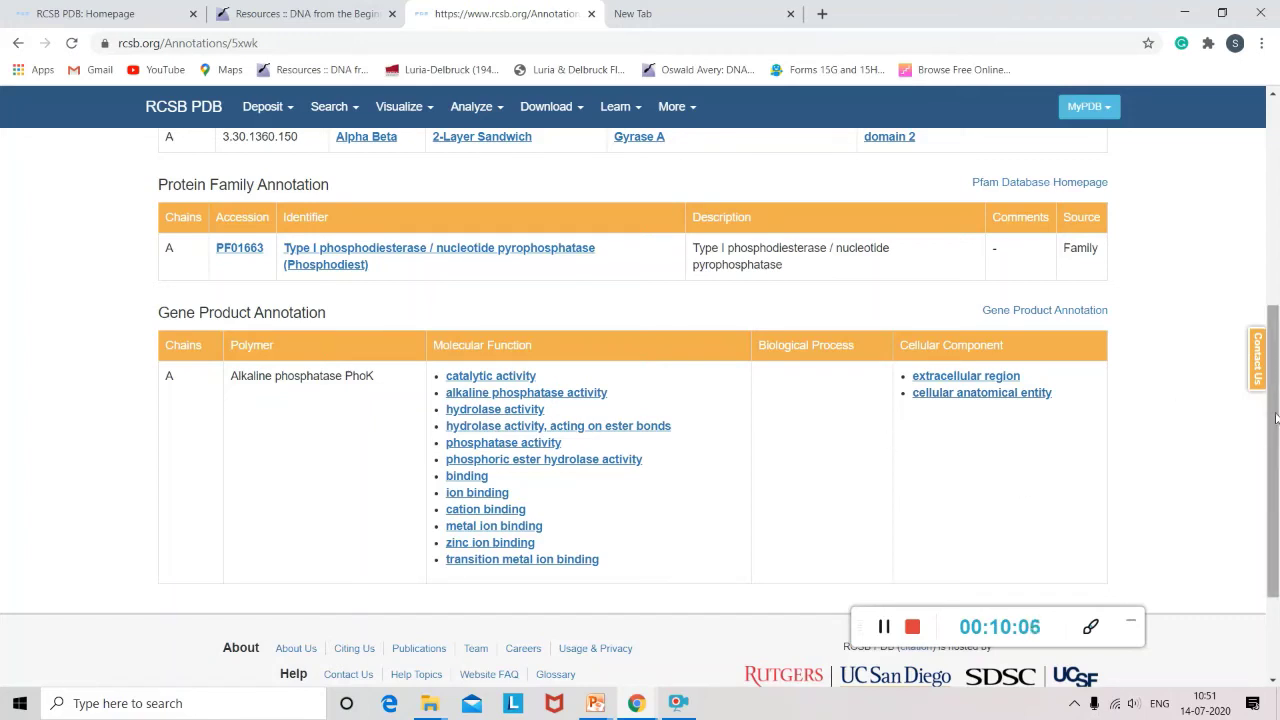
{"action": "left_click_drag", "start_coordinate": [1274, 422], "coordinate": [1275, 257]}
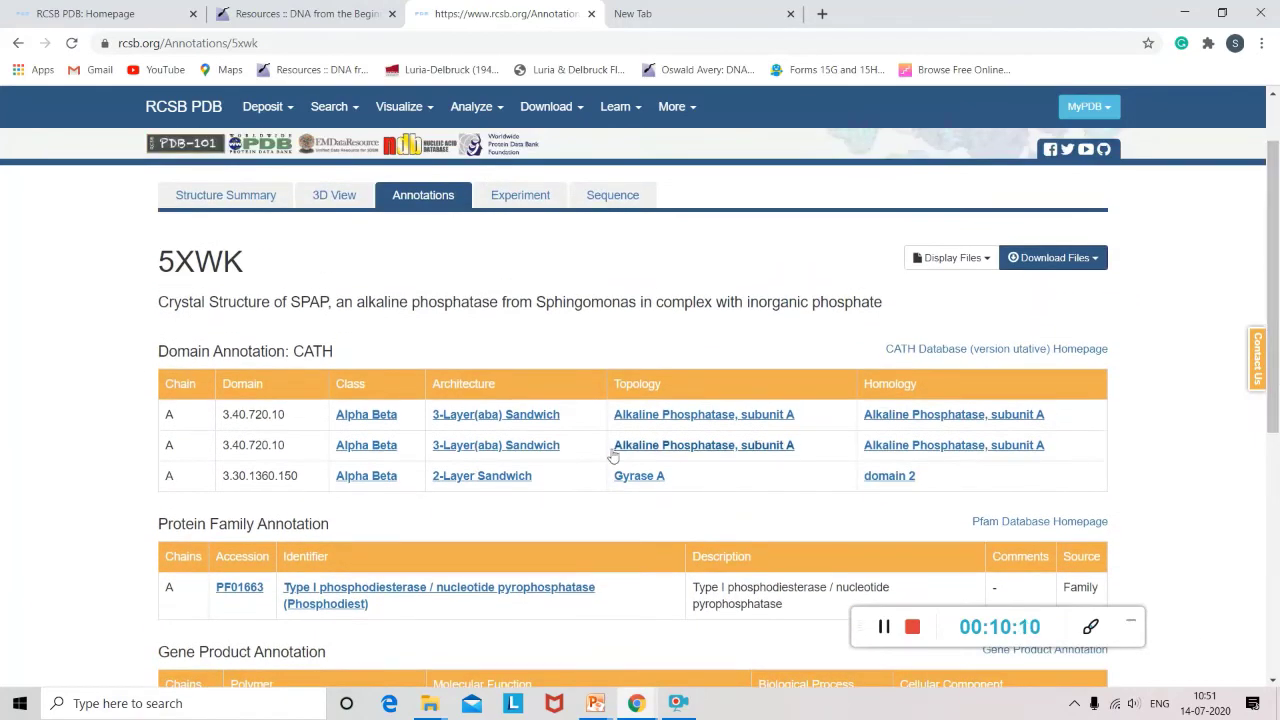
Step: Review the X-ray diffraction and crystallization details of 5XWK, and open the entry's sequence feature view
{"action": "left_click", "coordinate": [535, 197]}
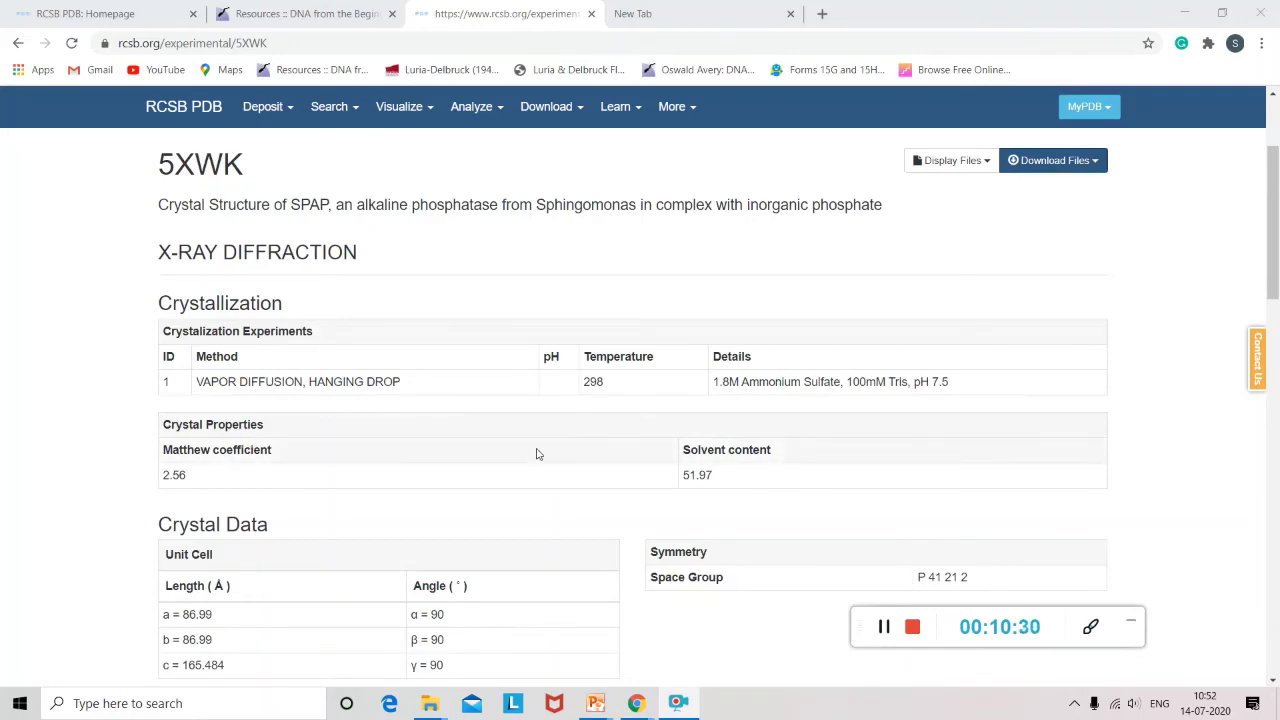
{"action": "left_click_drag", "start_coordinate": [1275, 238], "coordinate": [1277, 194]}
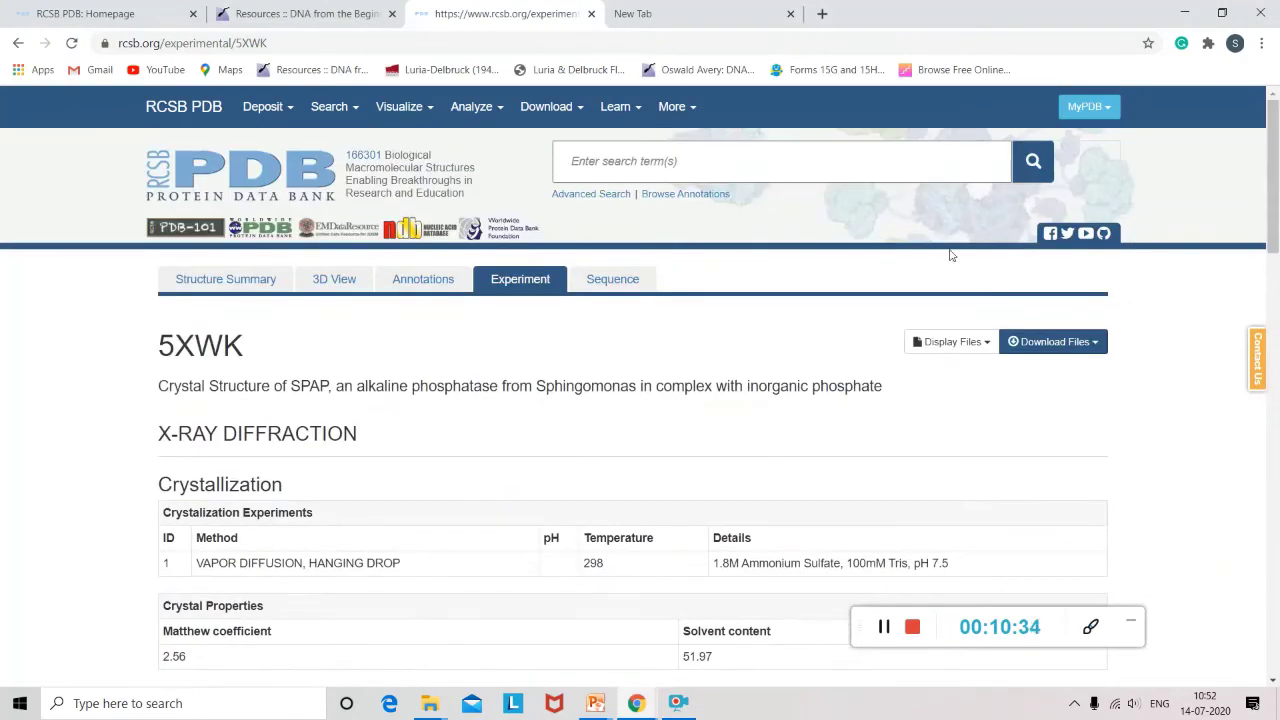
{"action": "left_click", "coordinate": [628, 285]}
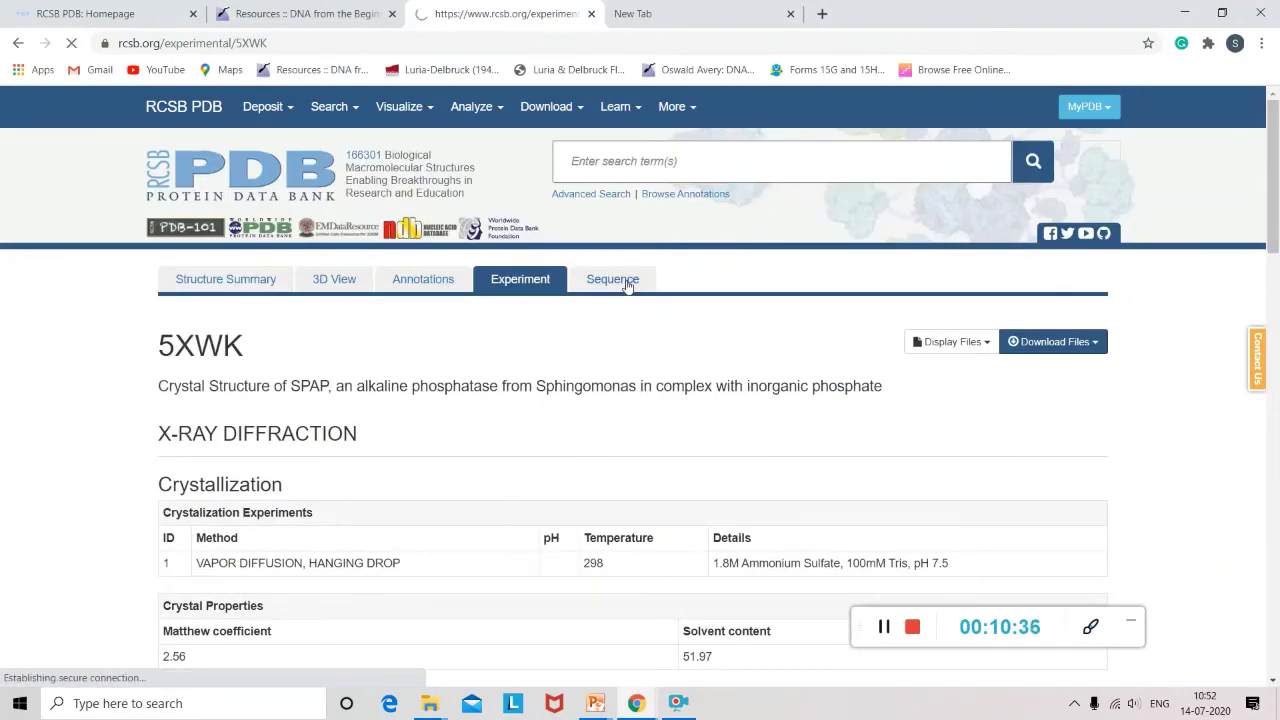
{"action": "left_click", "coordinate": [885, 627]}
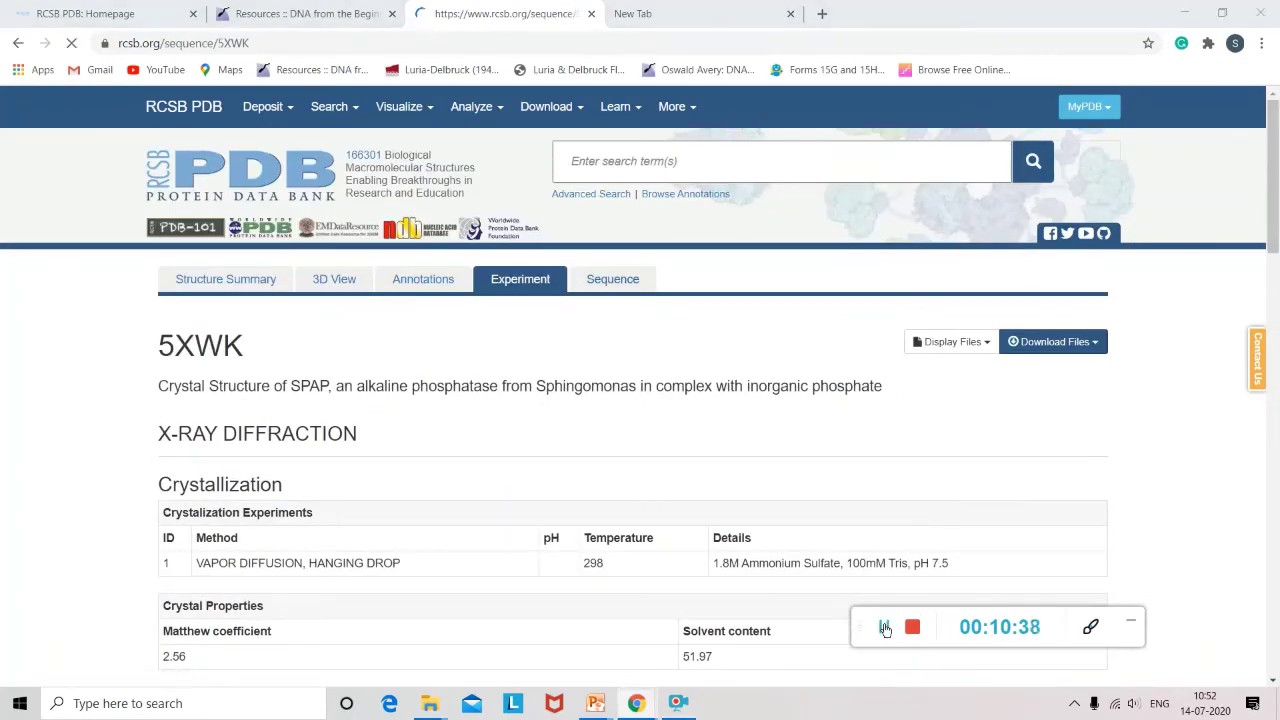
{"action": "left_click", "coordinate": [885, 627]}
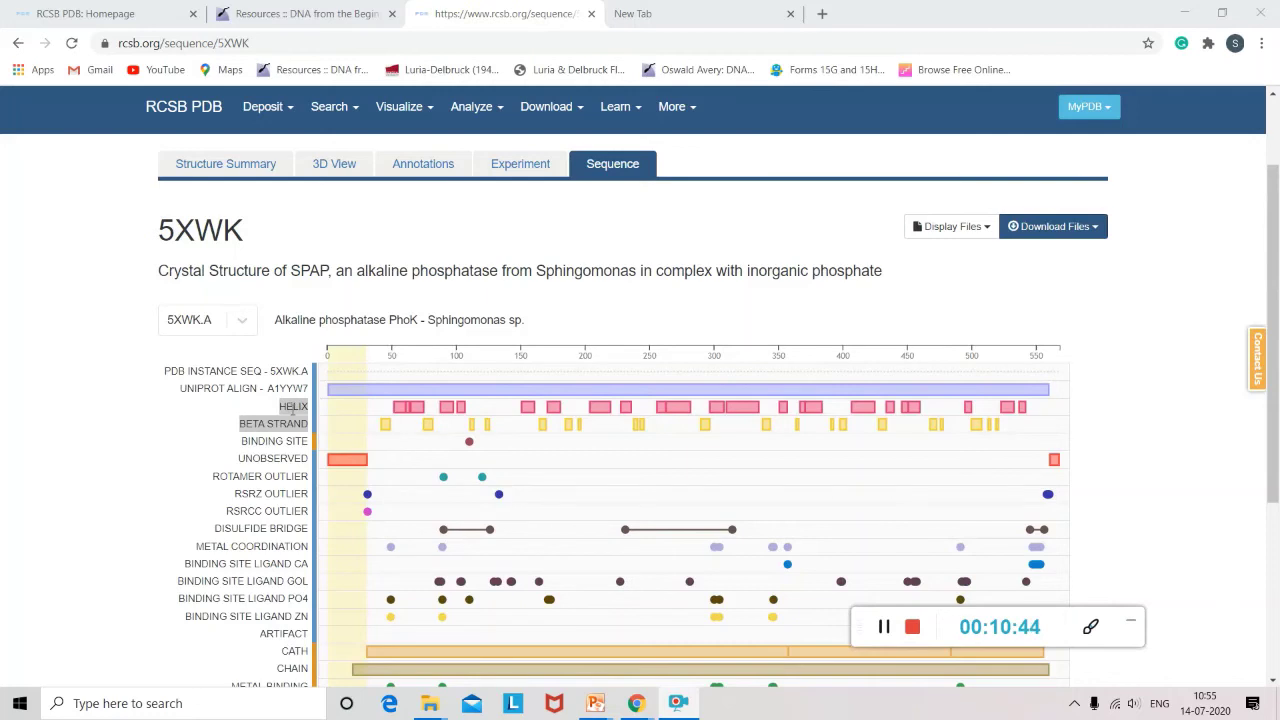
Step: Examine the 5XWK.A feature tracks, from helix, beta strand and metal coordination down to chain, active site and signal peptide
{"action": "mouse_move", "coordinate": [404, 413]}
{"action": "mouse_move", "coordinate": [394, 550]}
{"action": "left_click_drag", "start_coordinate": [1275, 286], "coordinate": [1275, 406]}
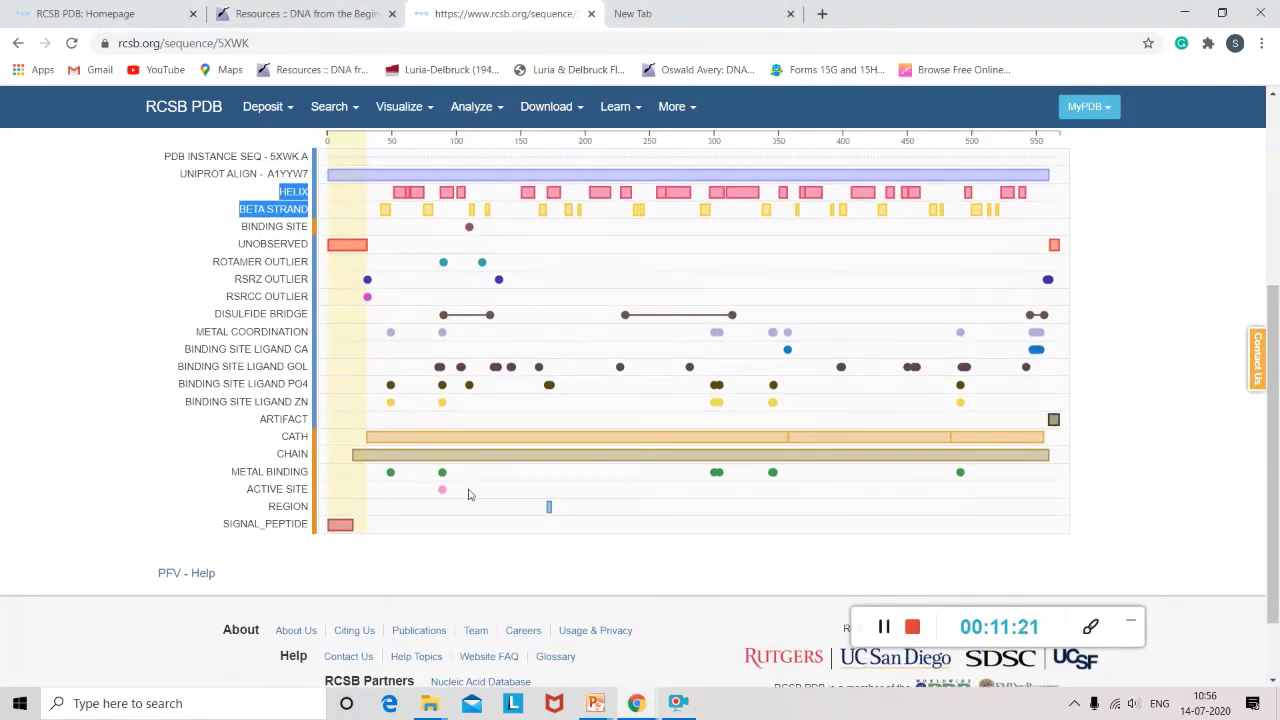
{"action": "mouse_move", "coordinate": [340, 526]}
{"action": "mouse_move", "coordinate": [446, 493]}
{"action": "mouse_move", "coordinate": [398, 460]}
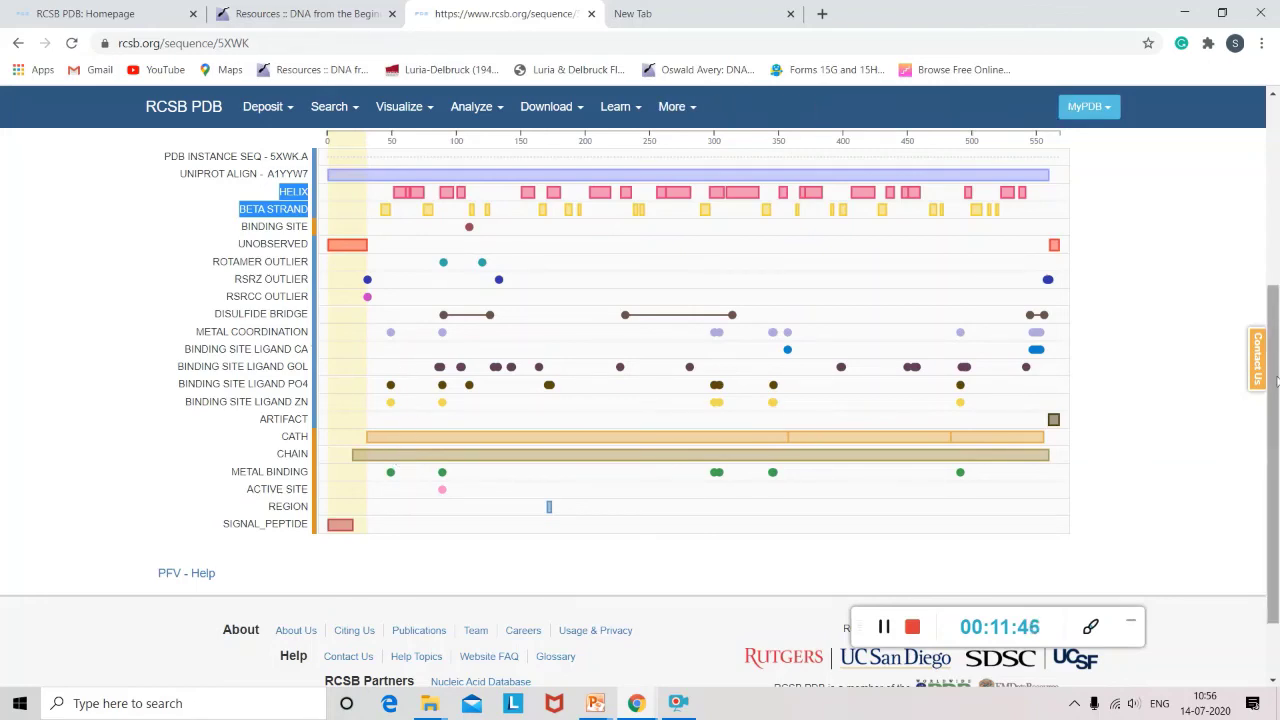
Step: View the file formats offered for downloading 5XWK, and close the list without choosing one
{"action": "left_click_drag", "start_coordinate": [1276, 382], "coordinate": [1258, 205]}
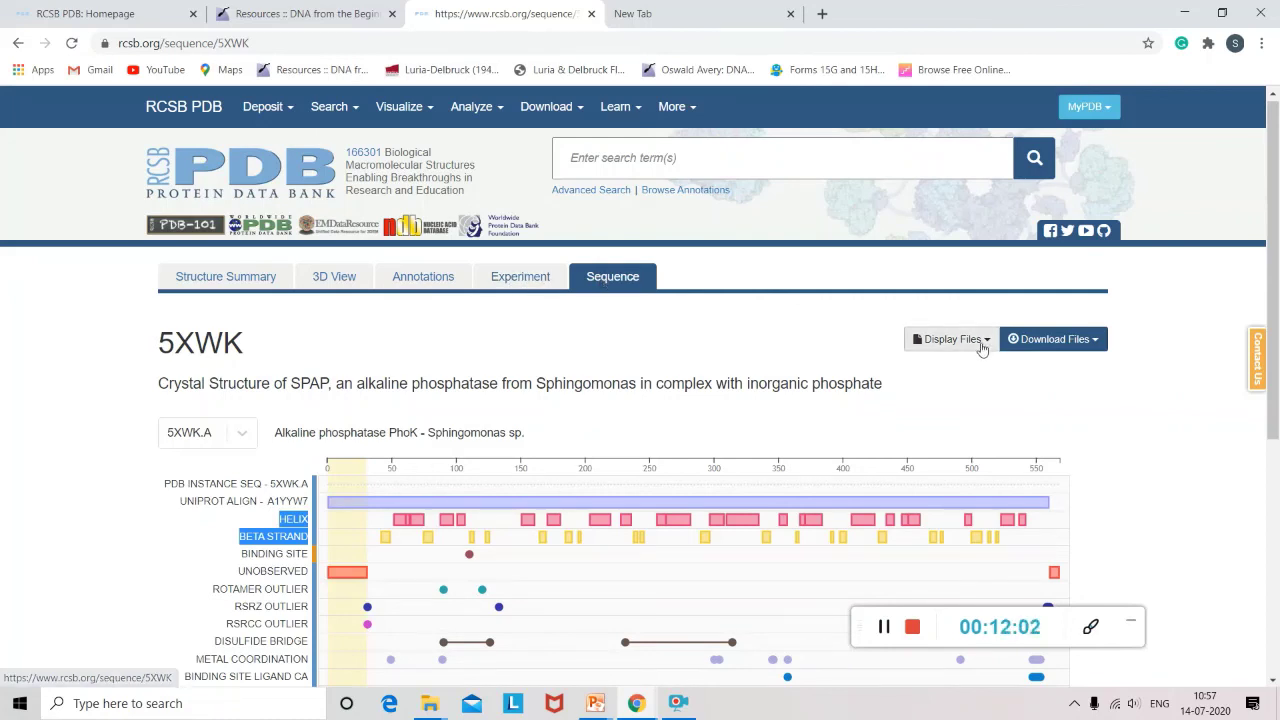
{"action": "left_click", "coordinate": [1042, 342]}
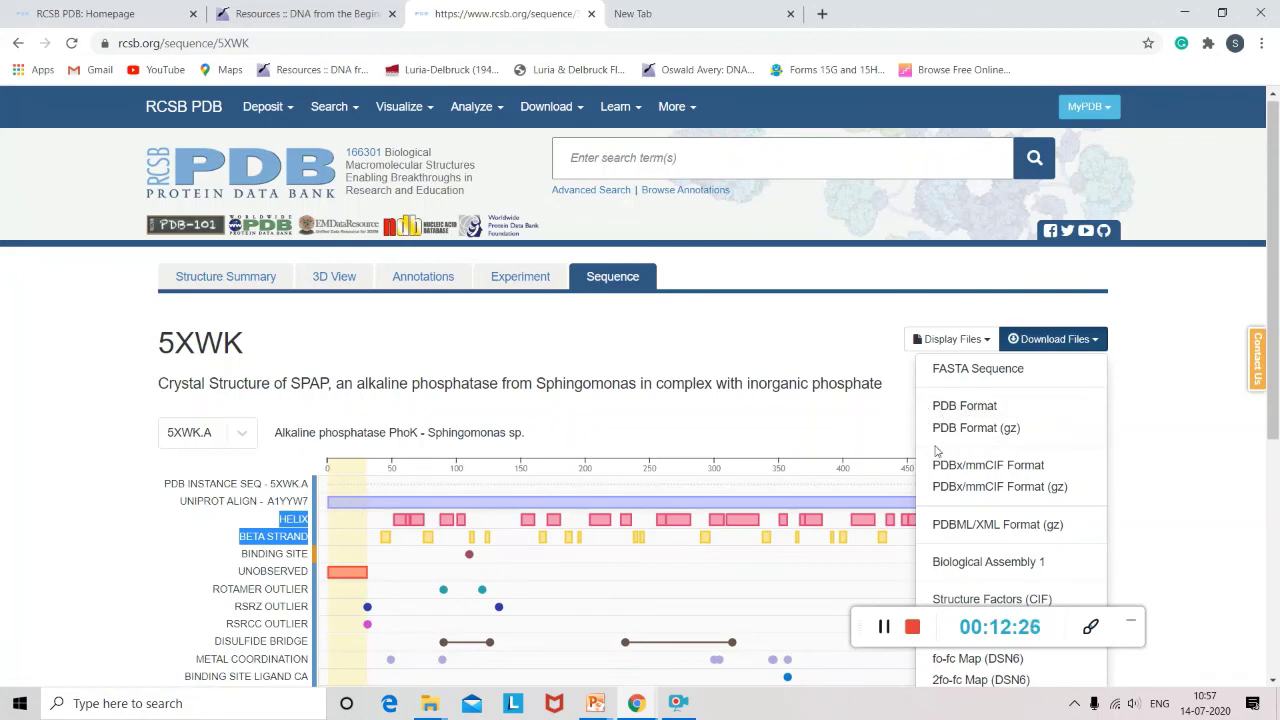
{"action": "left_click", "coordinate": [732, 344]}
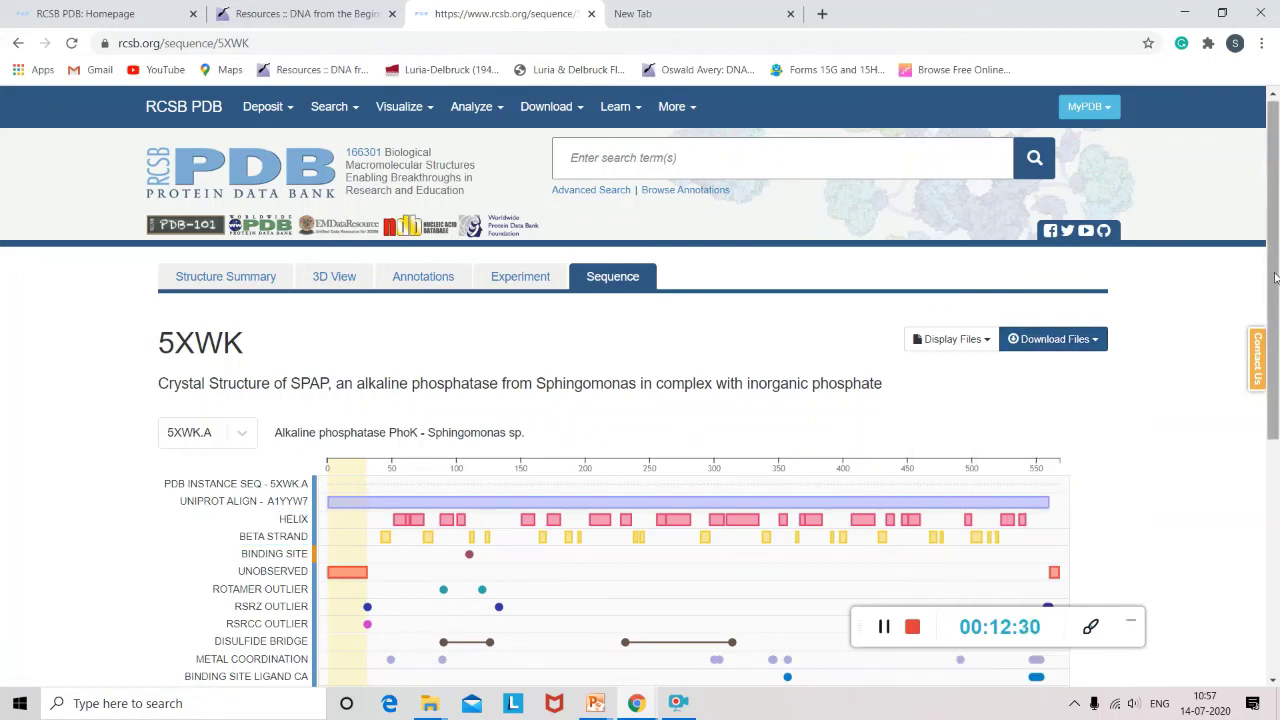
{"action": "left_click_drag", "start_coordinate": [1275, 280], "coordinate": [1277, 316]}
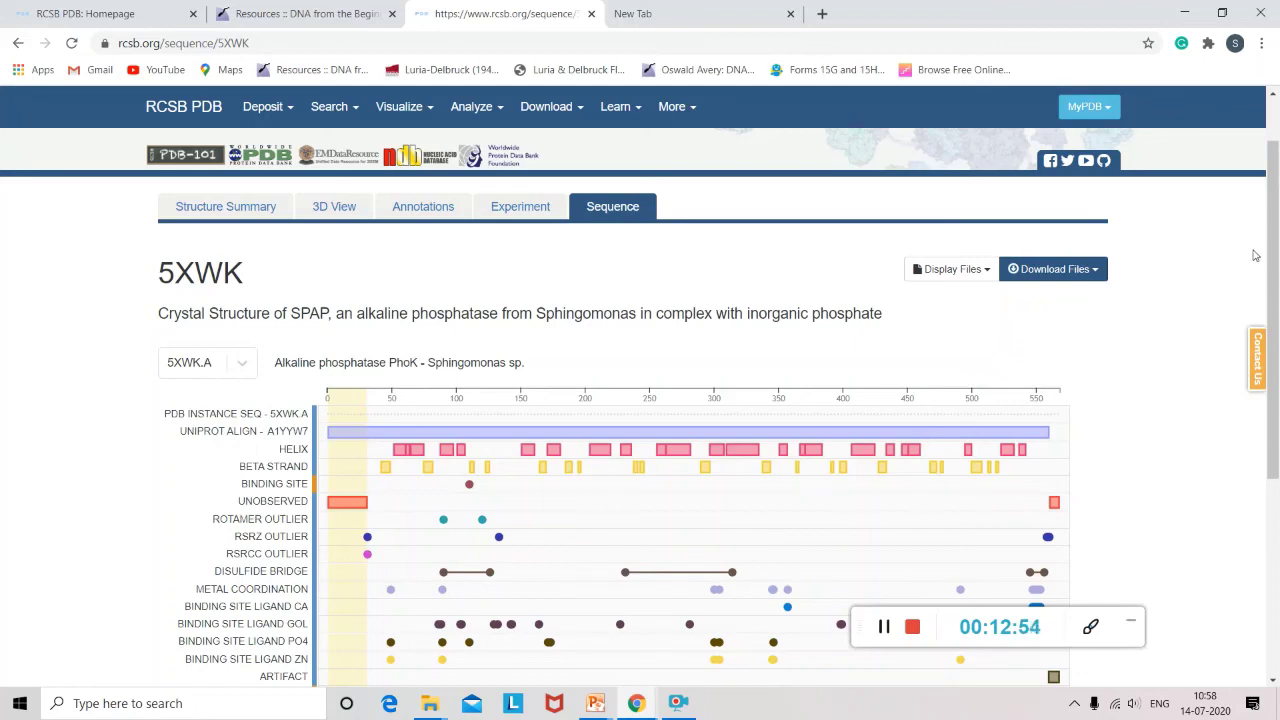
{"action": "scroll", "coordinate": [1272, 253], "scroll_direction": "down", "scroll_amount": 1}
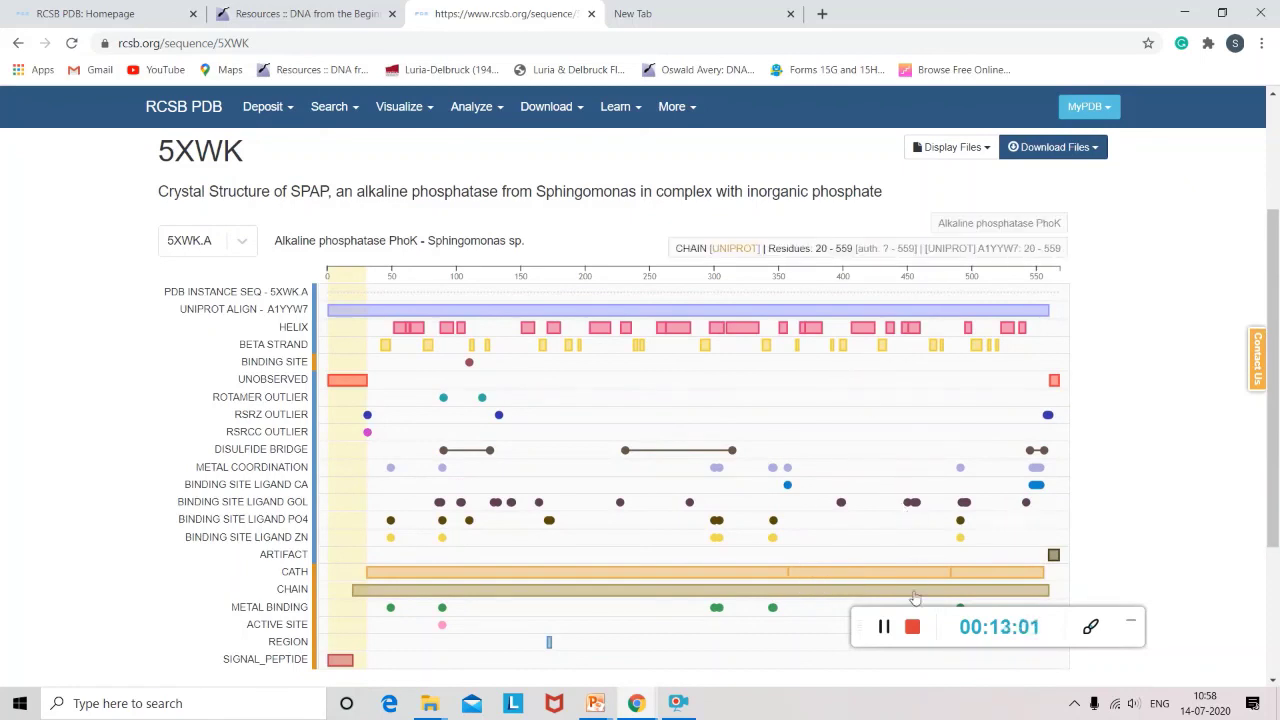
{"action": "left_click", "coordinate": [913, 628]}
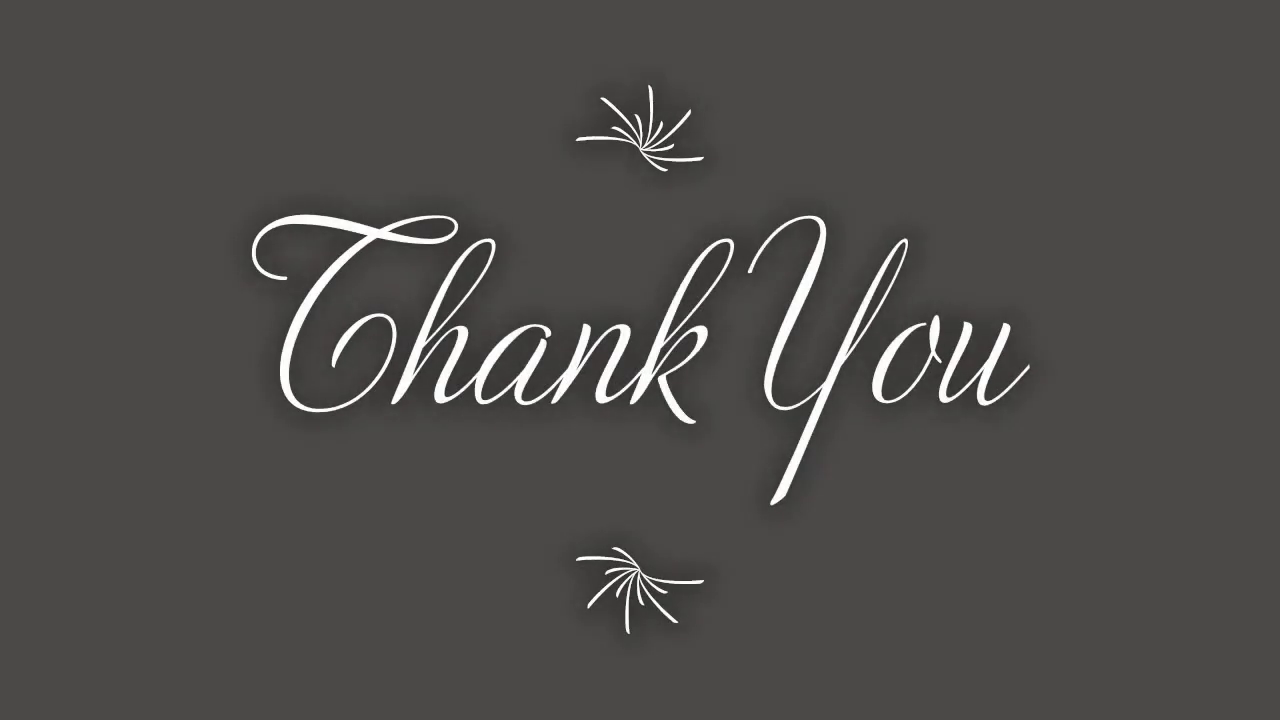